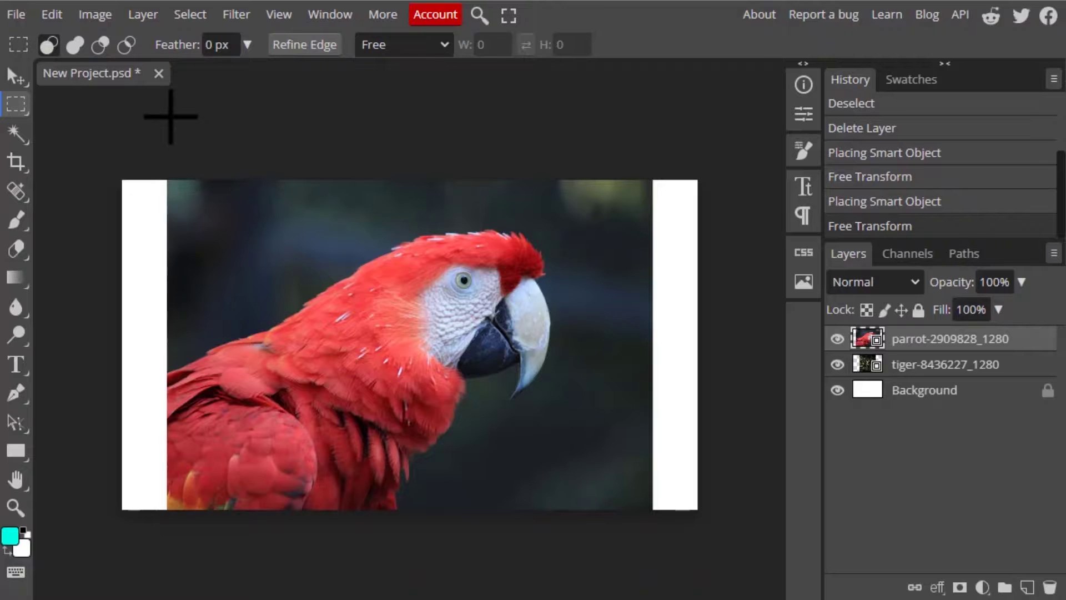
# Zoom in on the parrot and settle on Rectangle Select after trying the Ellipse and Magic Wand tools.
pyautogui.rightClick(23, 106)
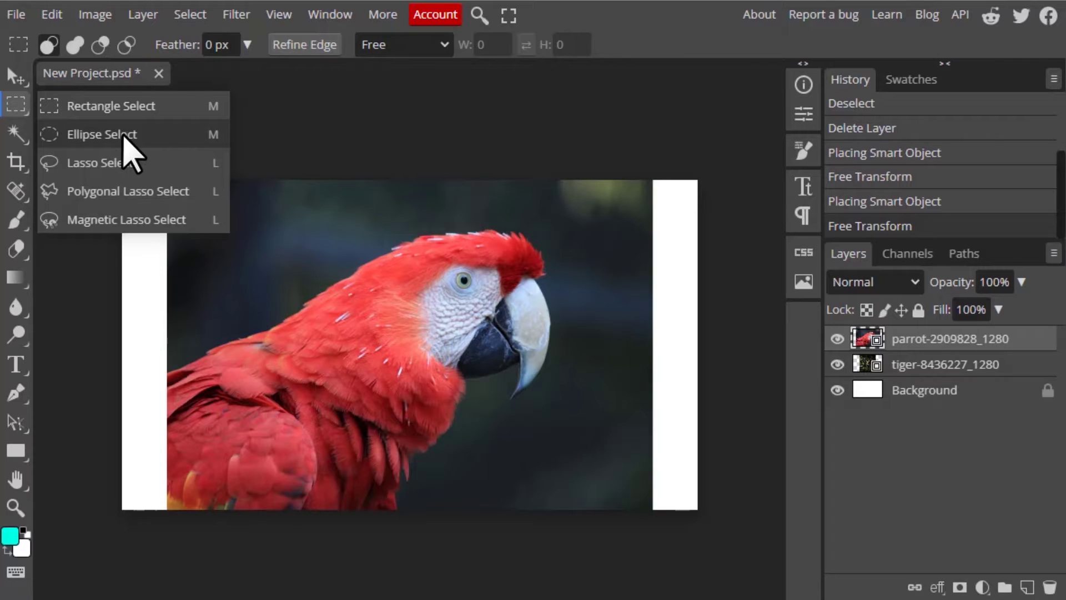
pyautogui.click(172, 135)
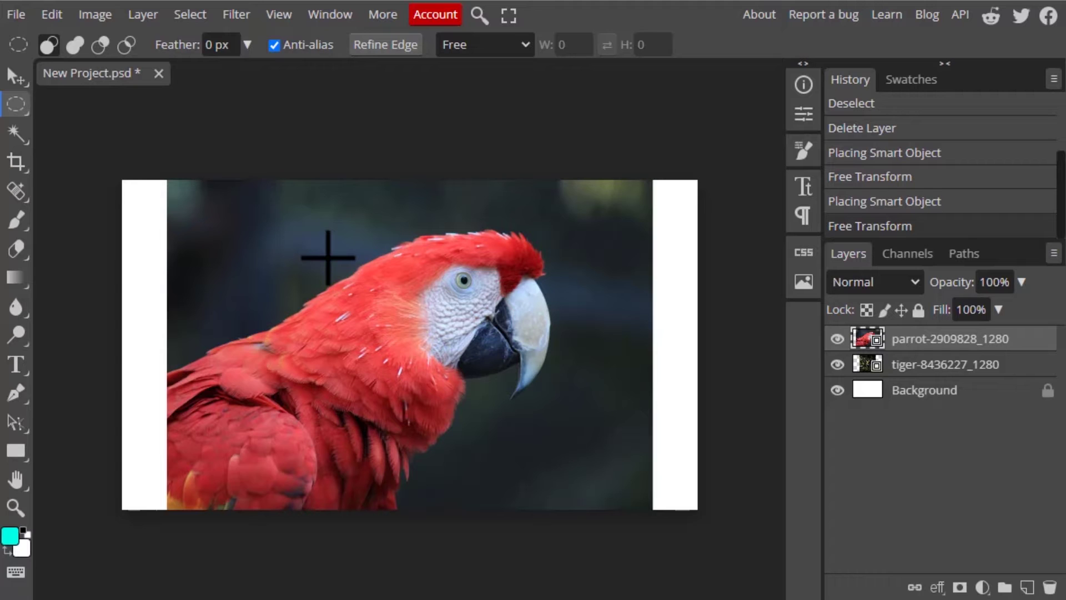
pyautogui.hotkey('ctrl', '+')
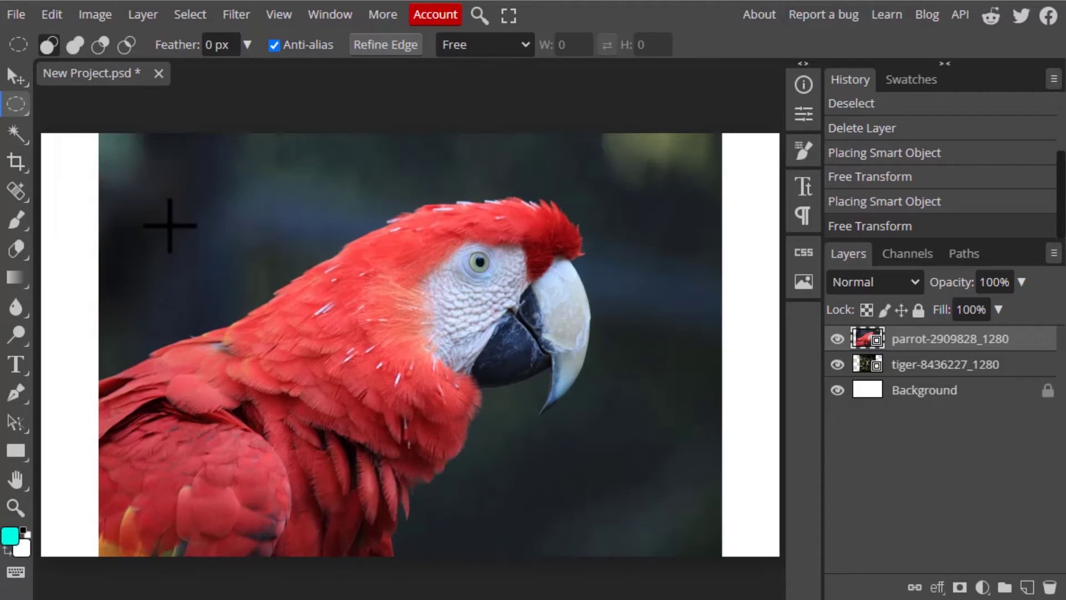
pyautogui.click(18, 104)
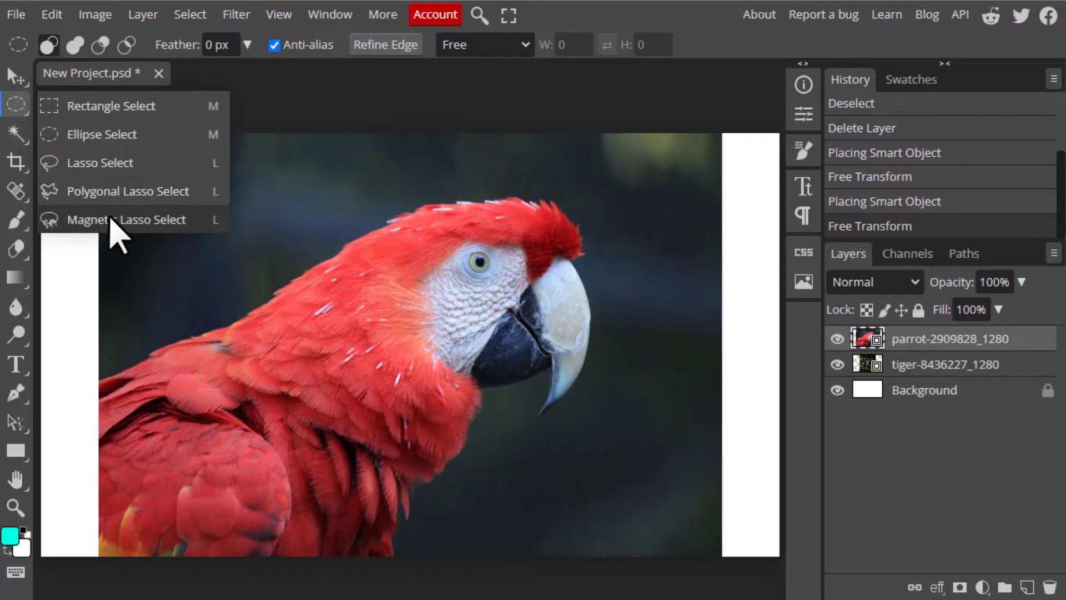
pyautogui.click(122, 106)
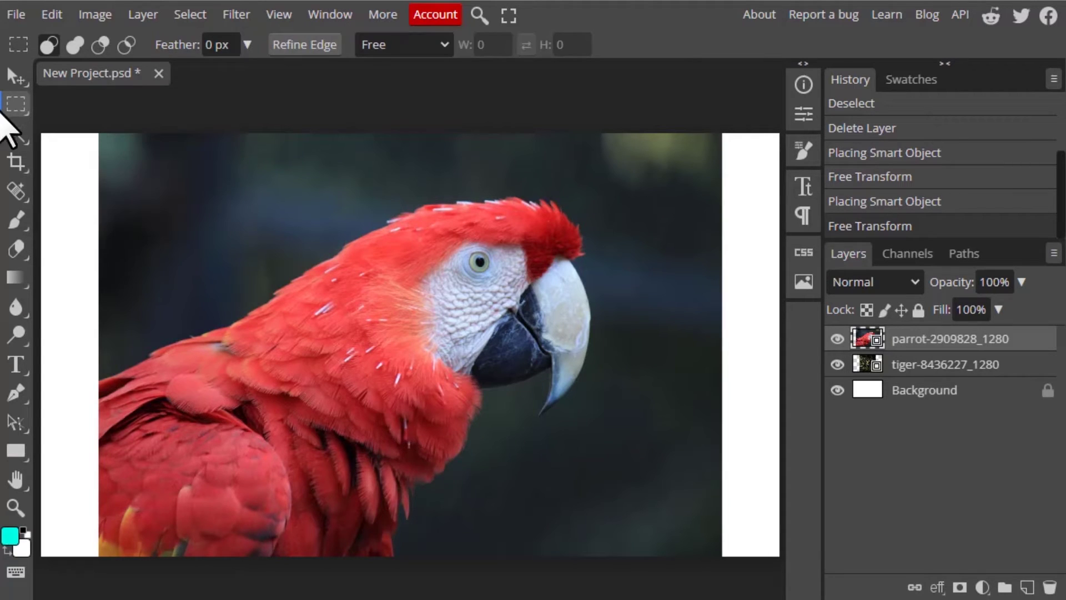
pyautogui.click(17, 135)
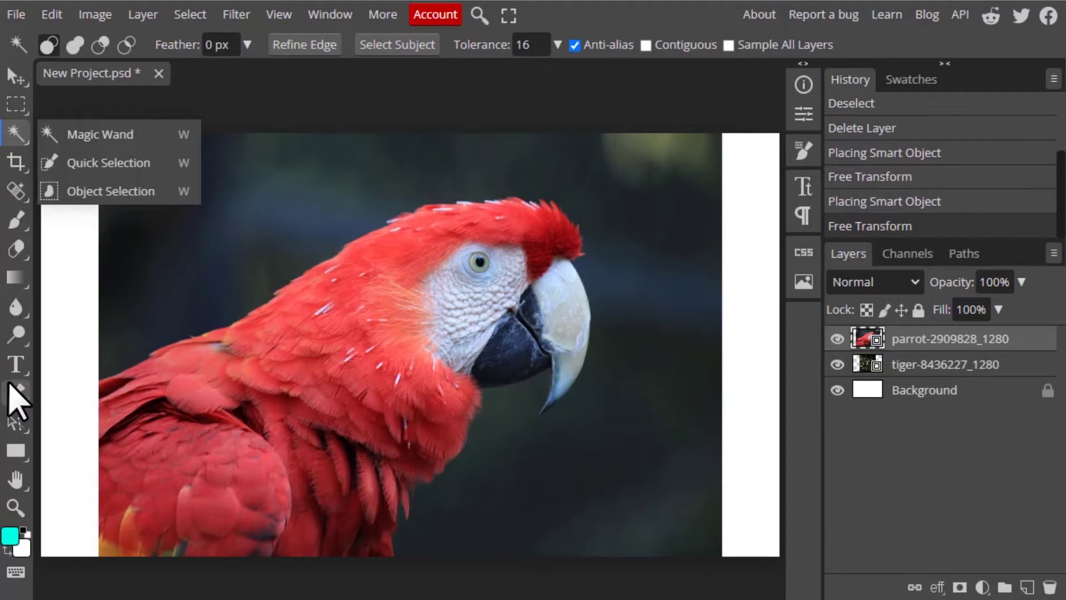
pyautogui.moveTo(15, 388)
pyautogui.press('m')
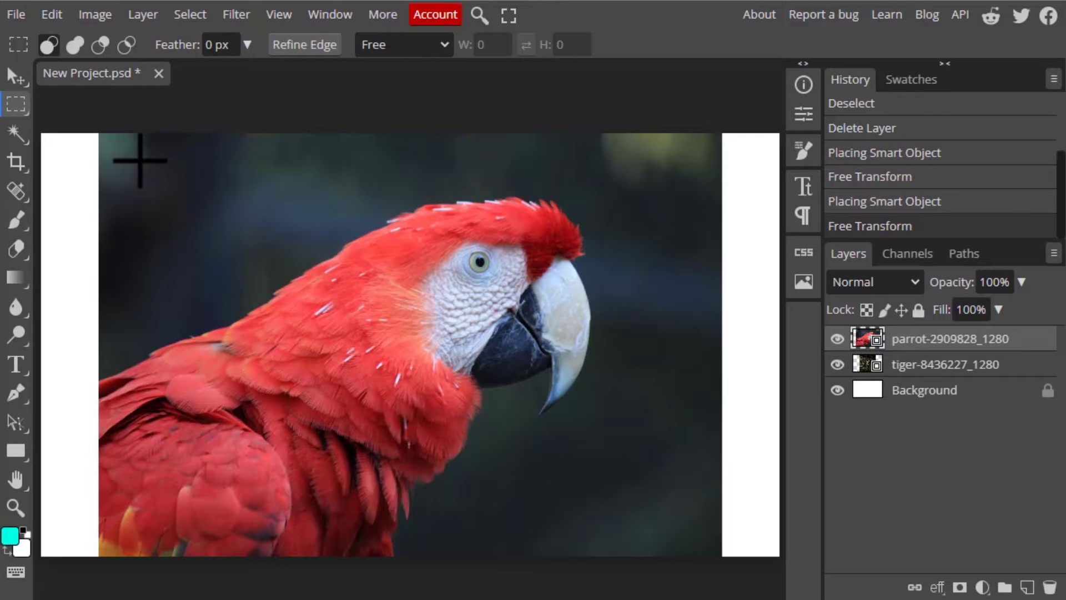
# Copy a rectangle around the parrot's head into Layer 1, then hide the parrot and tiger layers.
pyautogui.click(138, 160)
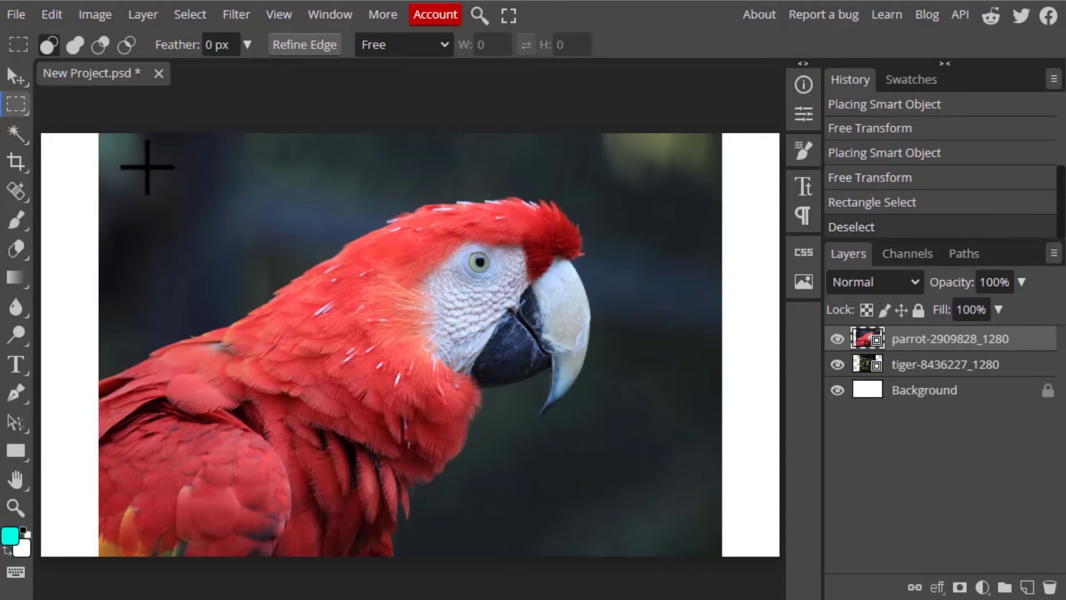
pyautogui.moveTo(145, 161); pyautogui.dragTo(650, 475)
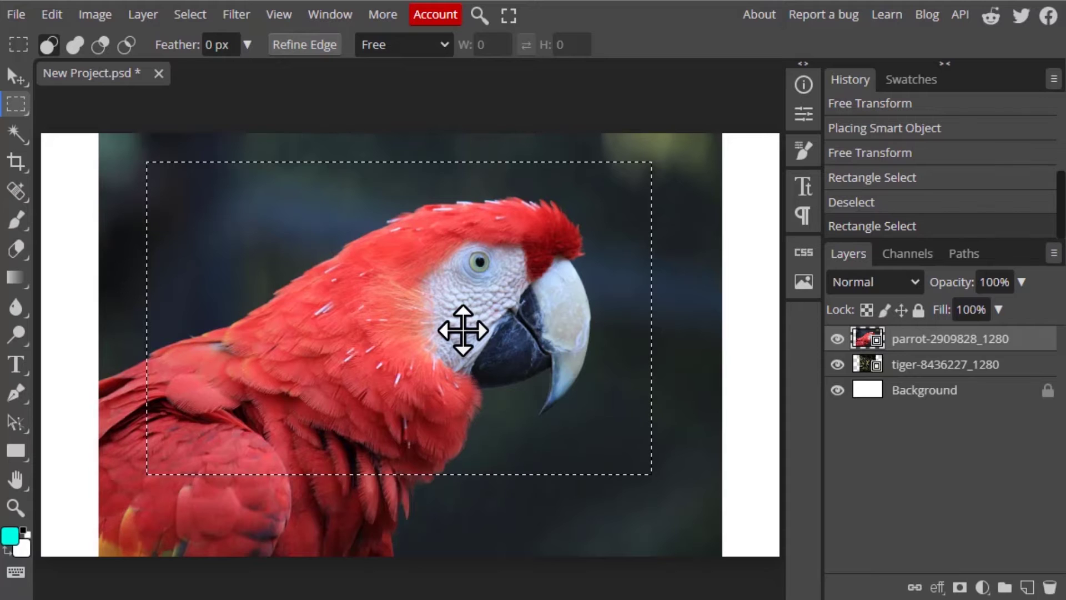
pyautogui.hotkey('ctrl', 'j')
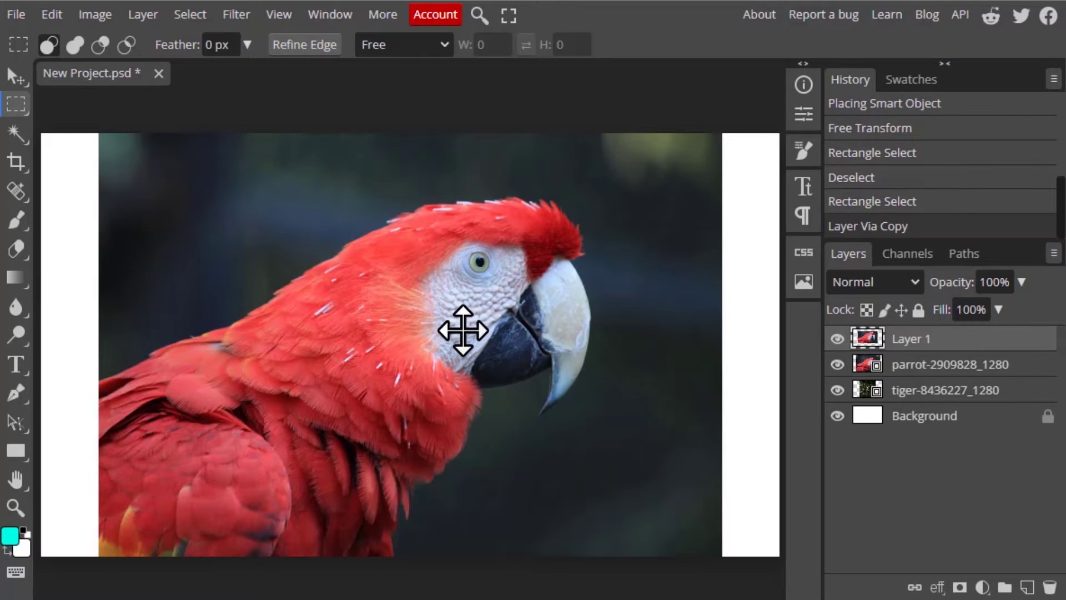
pyautogui.click(837, 364)
pyautogui.click(837, 389)
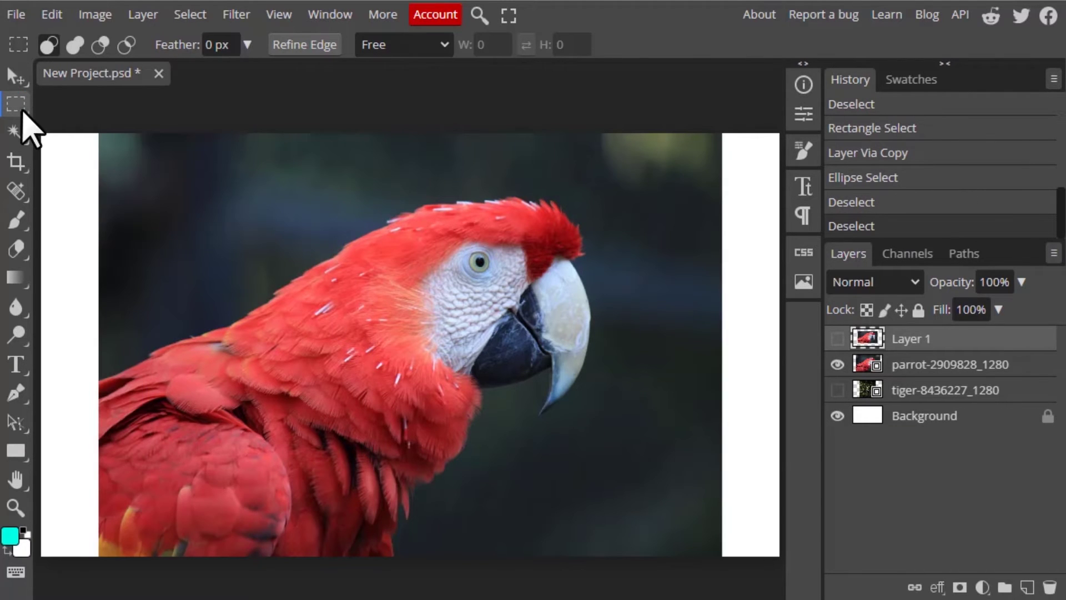
pyautogui.rightClick(21, 108)
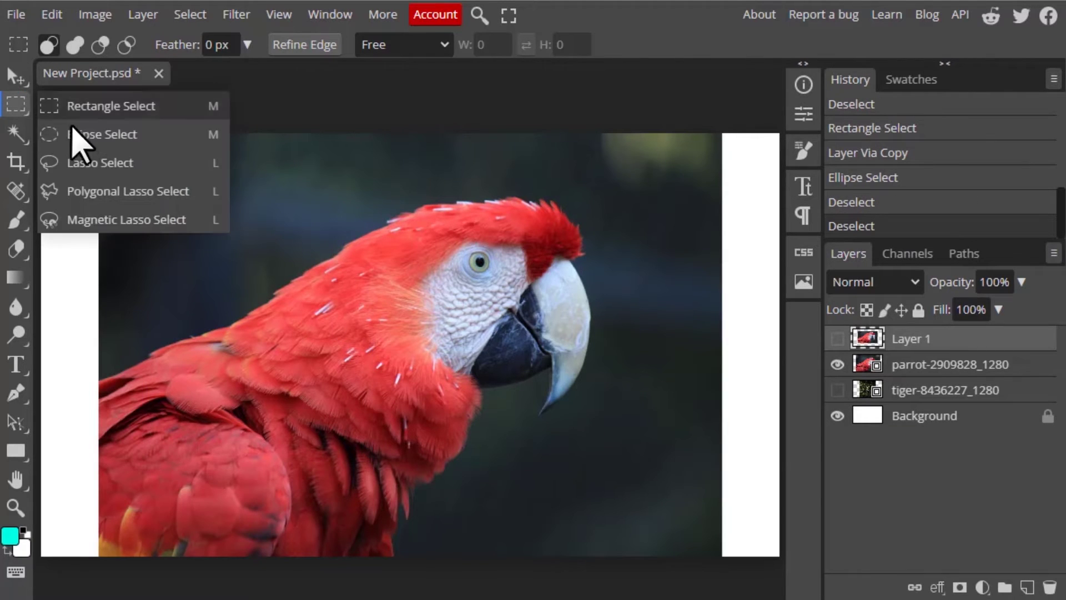
pyautogui.click(72, 134)
pyautogui.moveTo(276, 162); pyautogui.dragTo(642, 505)
pyautogui.moveTo(165, 196); pyautogui.dragTo(281, 250)
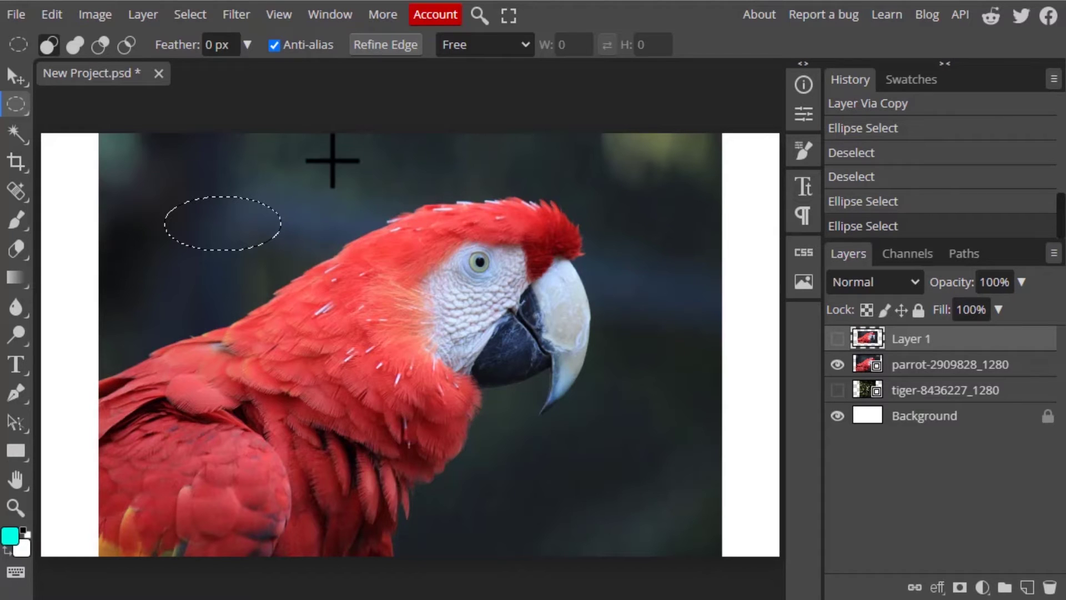
pyautogui.moveTo(387, 201); pyautogui.dragTo(626, 523)
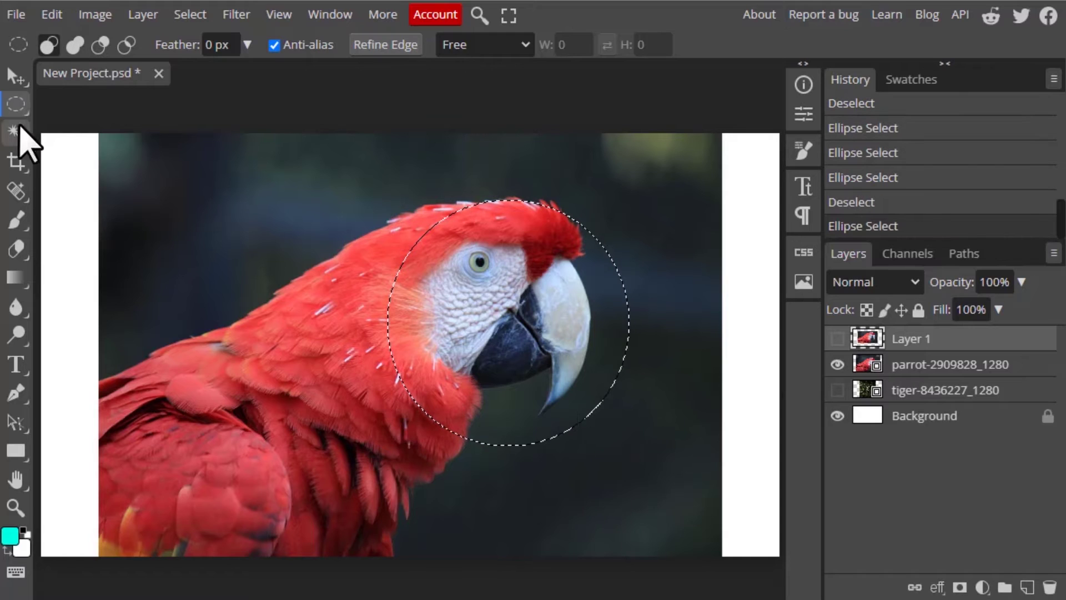
pyautogui.click(17, 105)
pyautogui.click(117, 105)
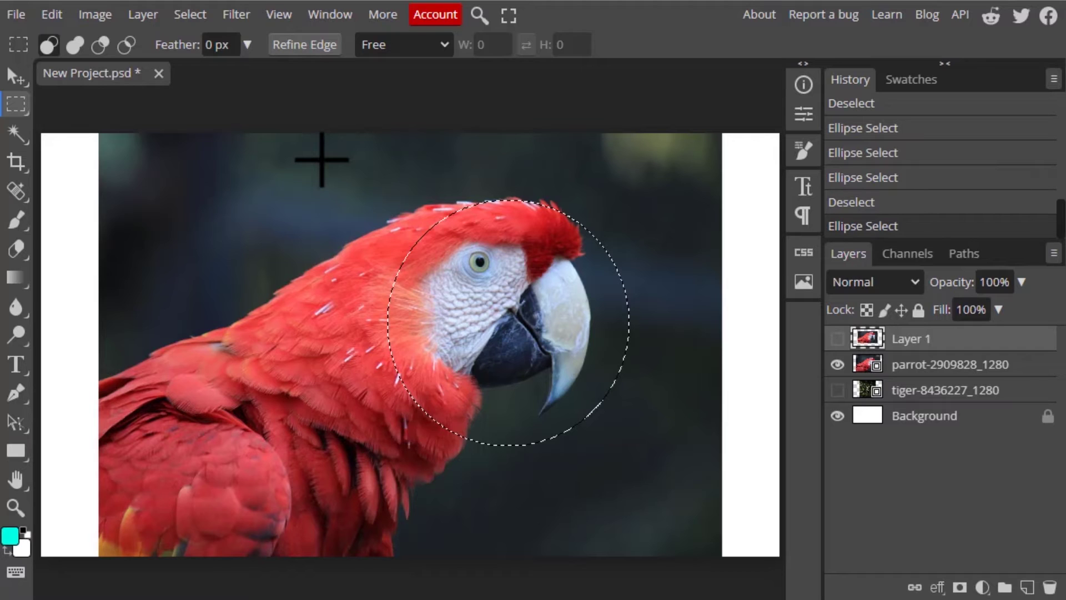
pyautogui.moveTo(320, 197); pyautogui.dragTo(609, 457)
pyautogui.click(338, 189)
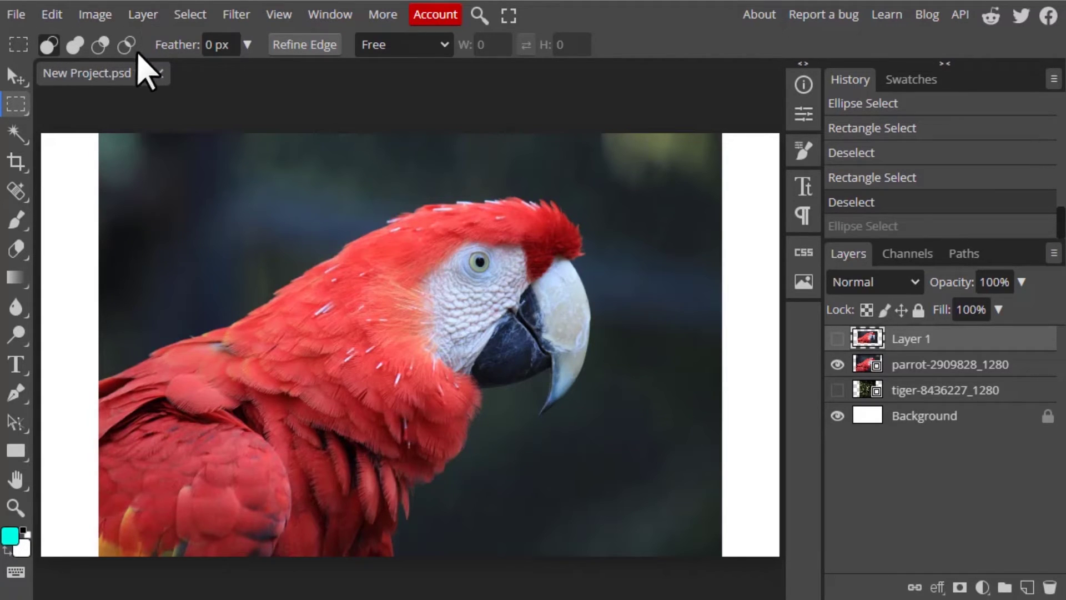
# Copy a rectangle of the parrot's head and beak into Layer 2 and hide the original parrot layer.
pyautogui.click(248, 46)
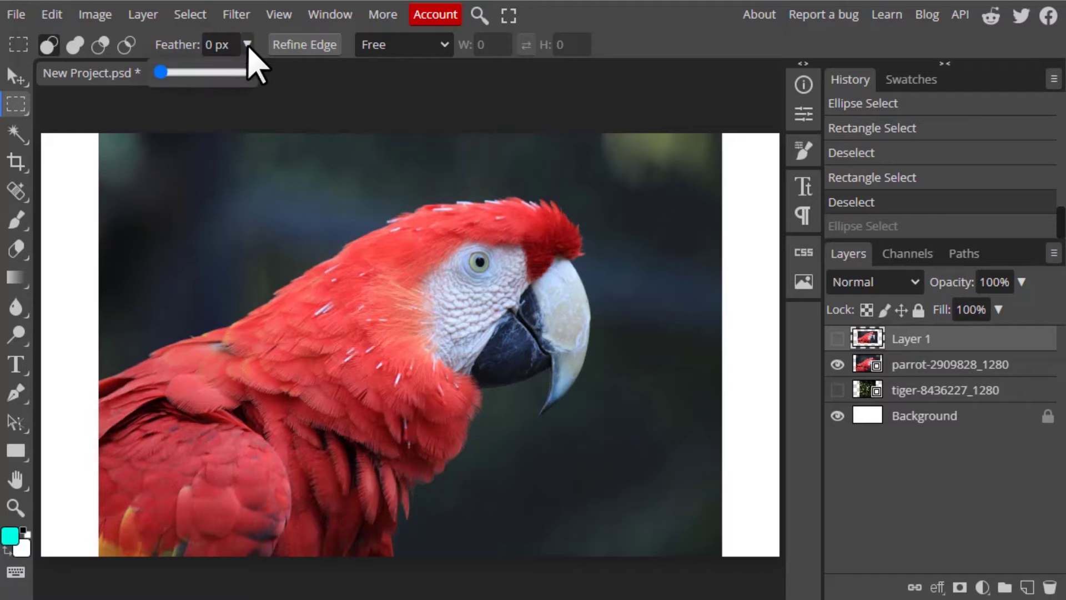
pyautogui.click(20, 104)
pyautogui.click(83, 104)
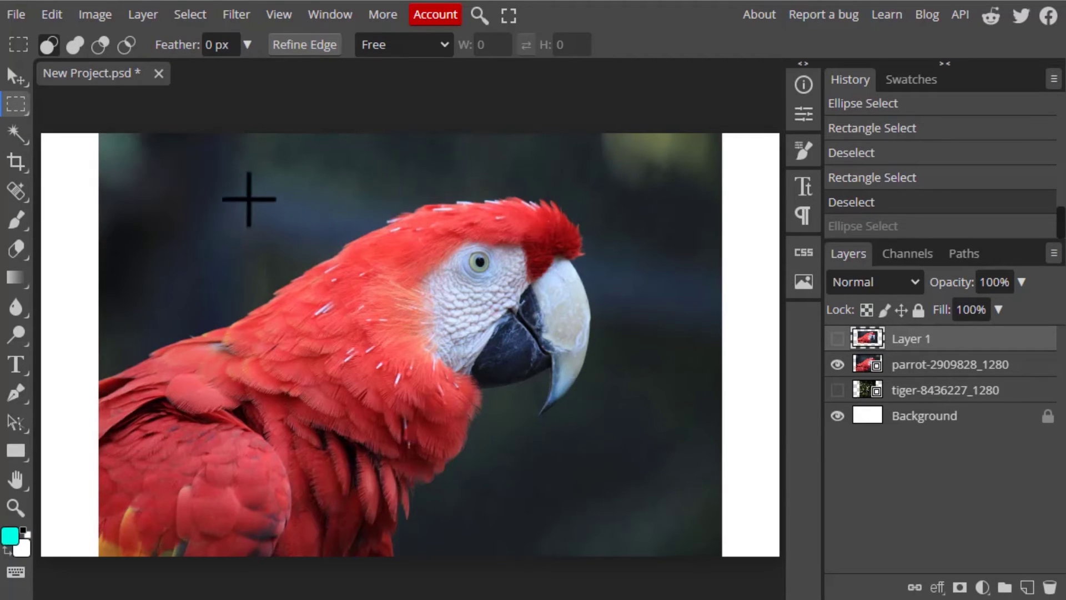
pyautogui.moveTo(244, 189); pyautogui.dragTo(349, 377)
pyautogui.moveTo(453, 393); pyautogui.dragTo(601, 417)
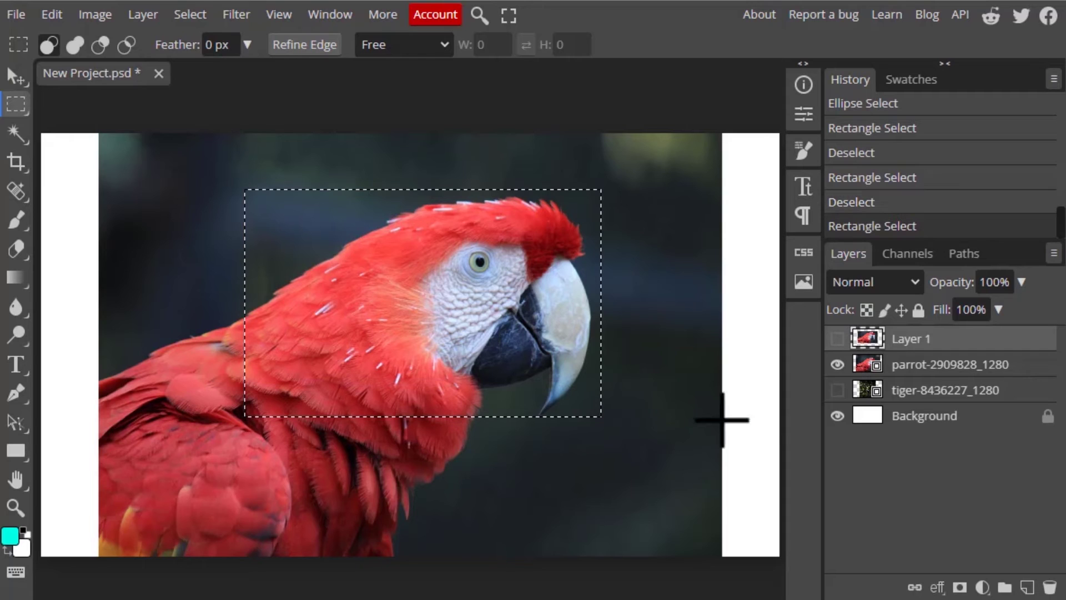
pyautogui.click(897, 371)
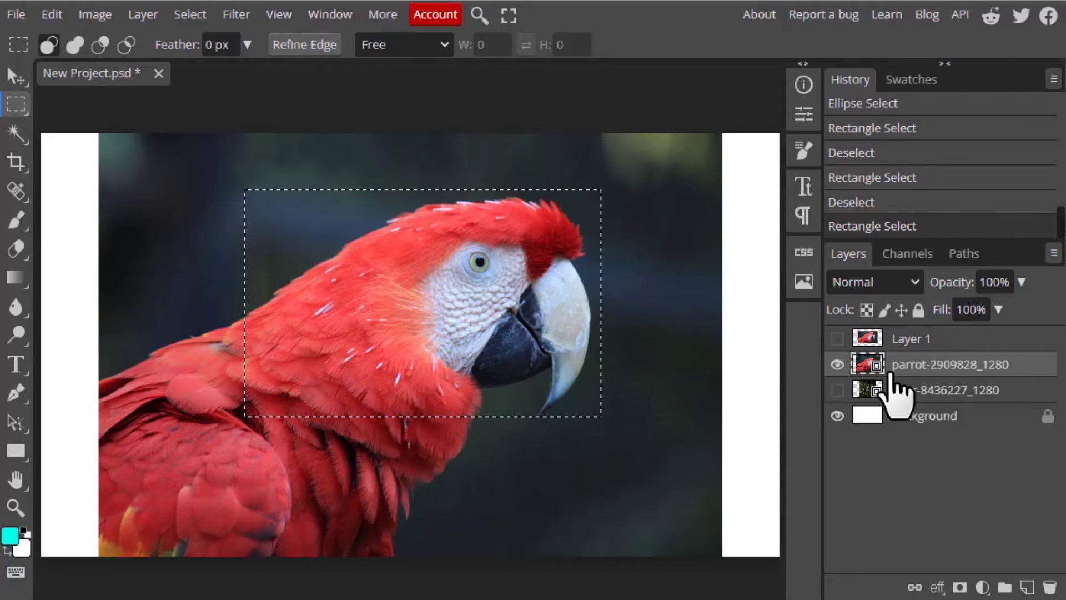
pyautogui.hotkey('ctrl', 'j')
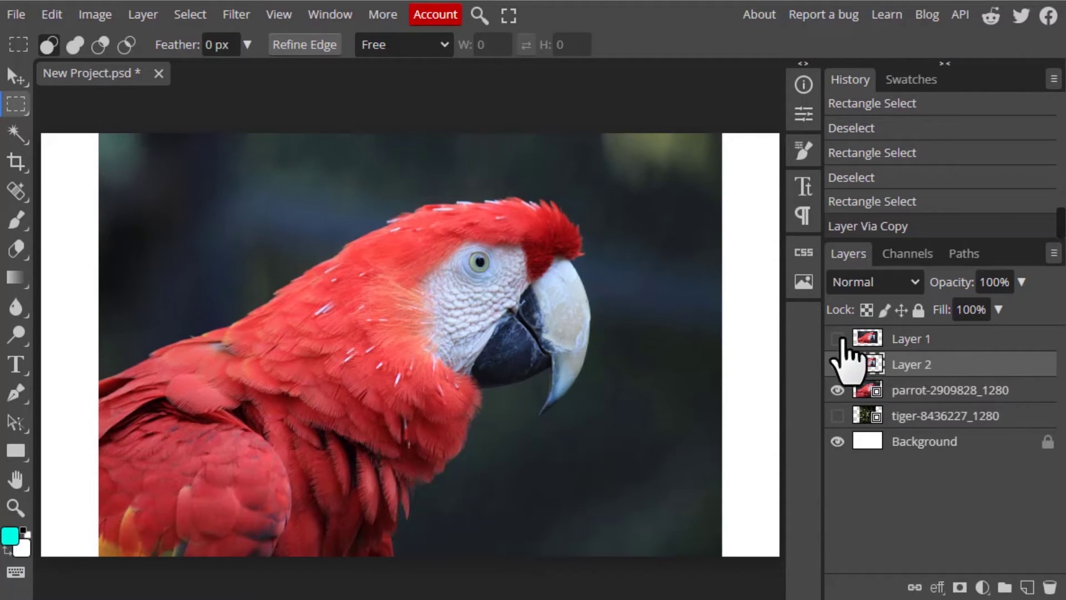
pyautogui.click(837, 389)
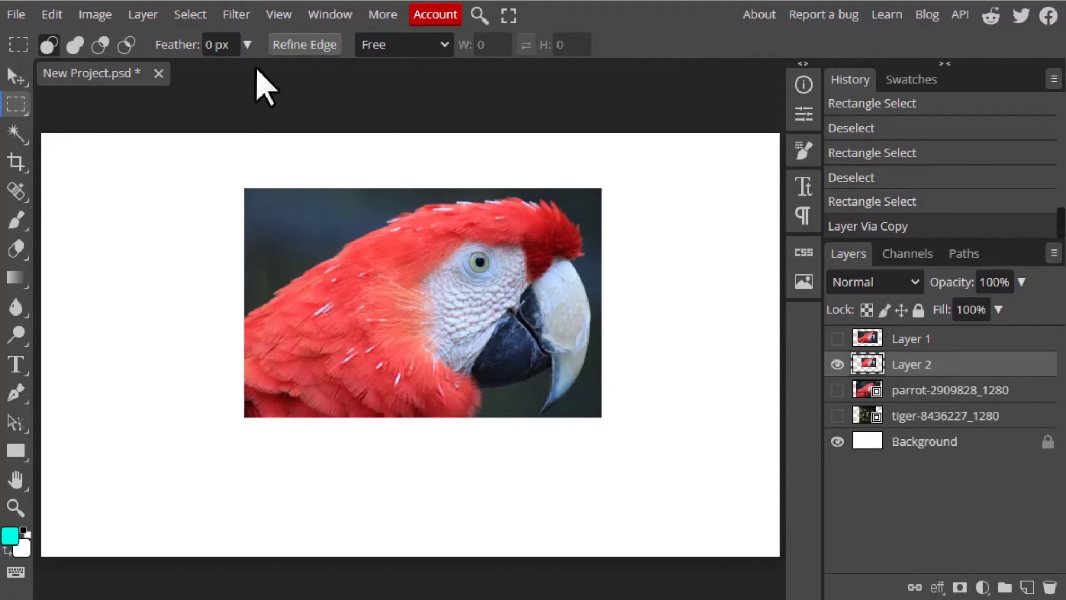
# Set a 51 px feather, hide Layer 2, and copy a soft rectangle of the parrot into Layer 3.
pyautogui.click(247, 45)
pyautogui.moveTo(161, 72); pyautogui.dragTo(204, 73)
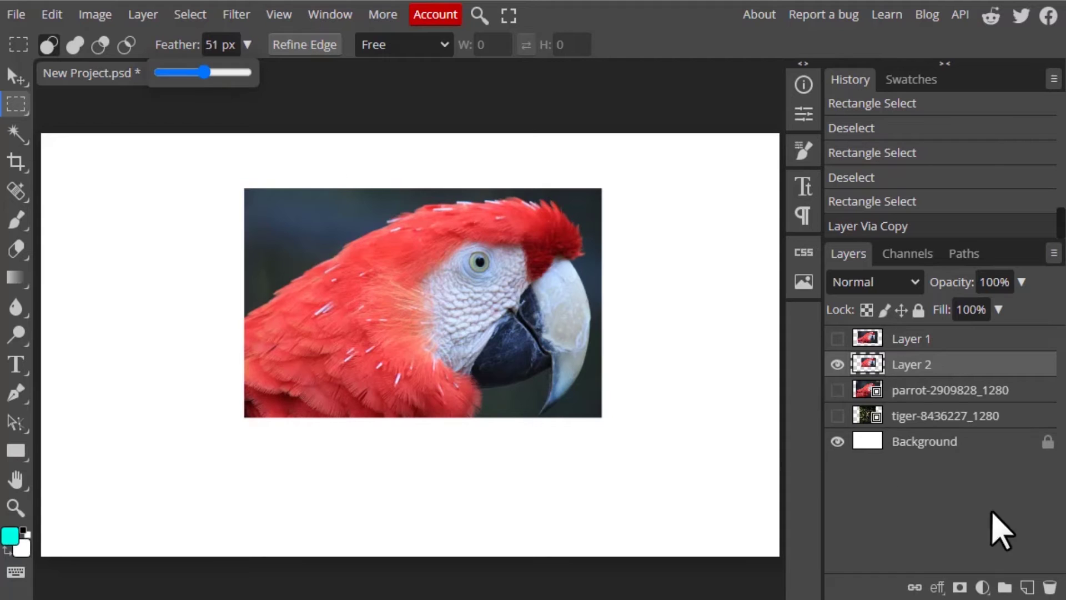
pyautogui.click(837, 364)
pyautogui.click(837, 390)
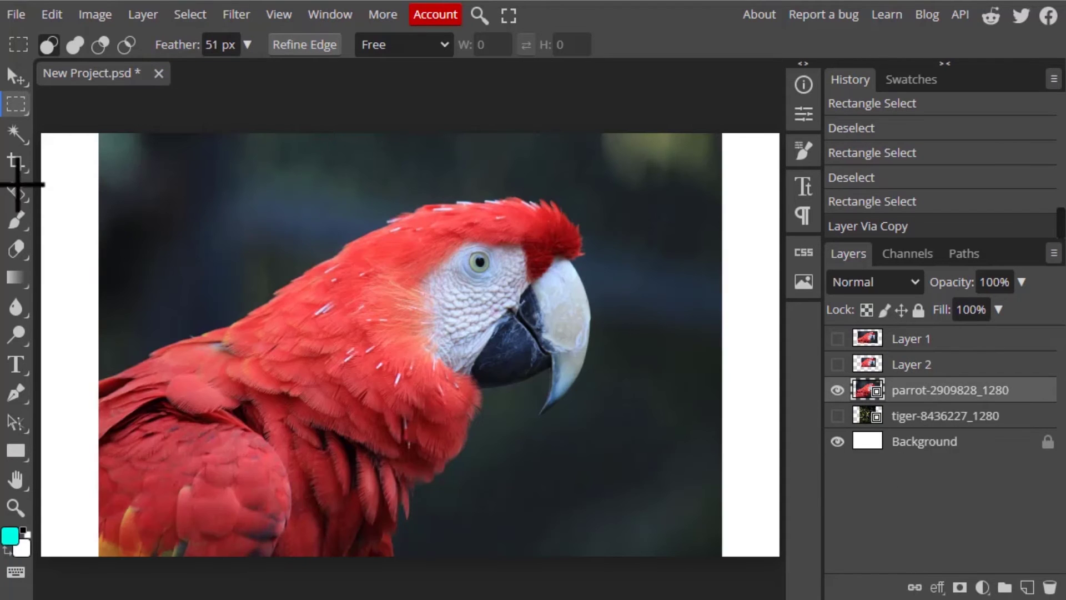
pyautogui.moveTo(161, 168); pyautogui.dragTo(639, 492)
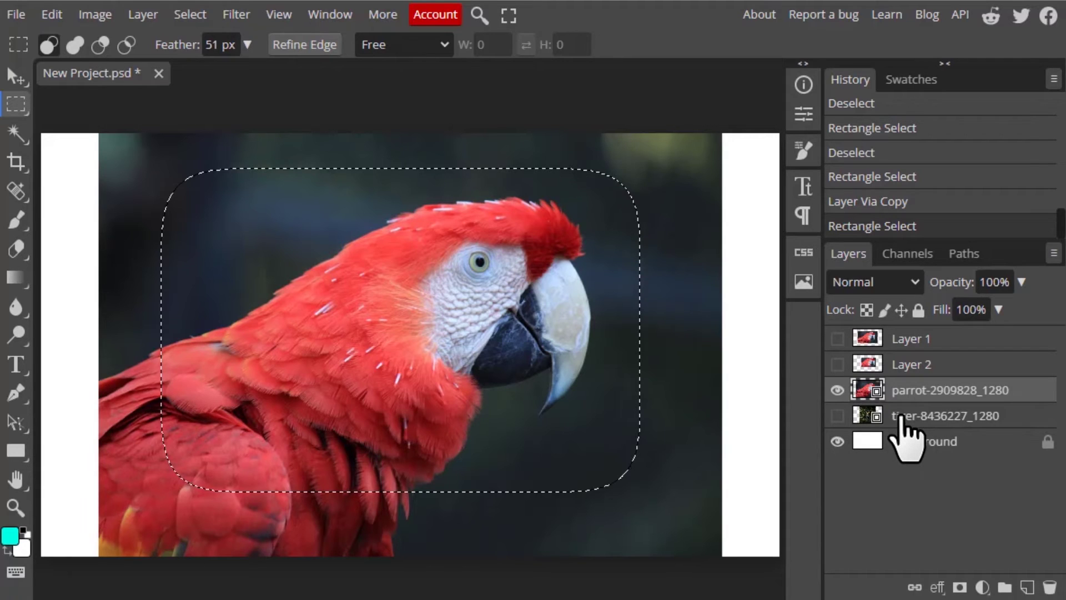
pyautogui.hotkey('ctrl', 'j')
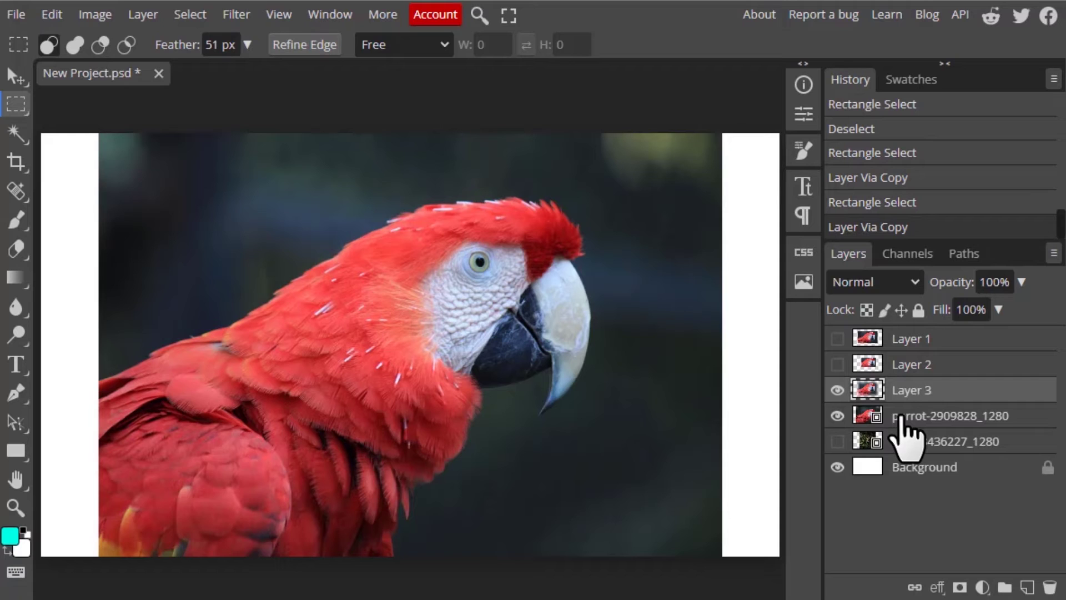
# Hide the parrot layer and draw a trial free-proportion rectangle of about 632 × 424 px, then clear it.
pyautogui.click(838, 415)
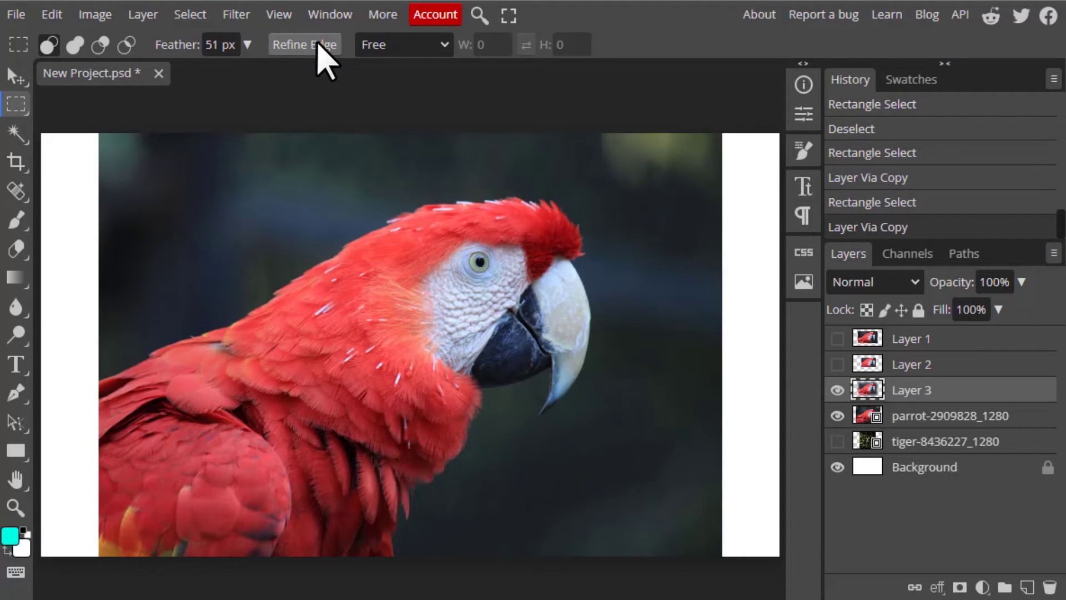
pyautogui.click(407, 45)
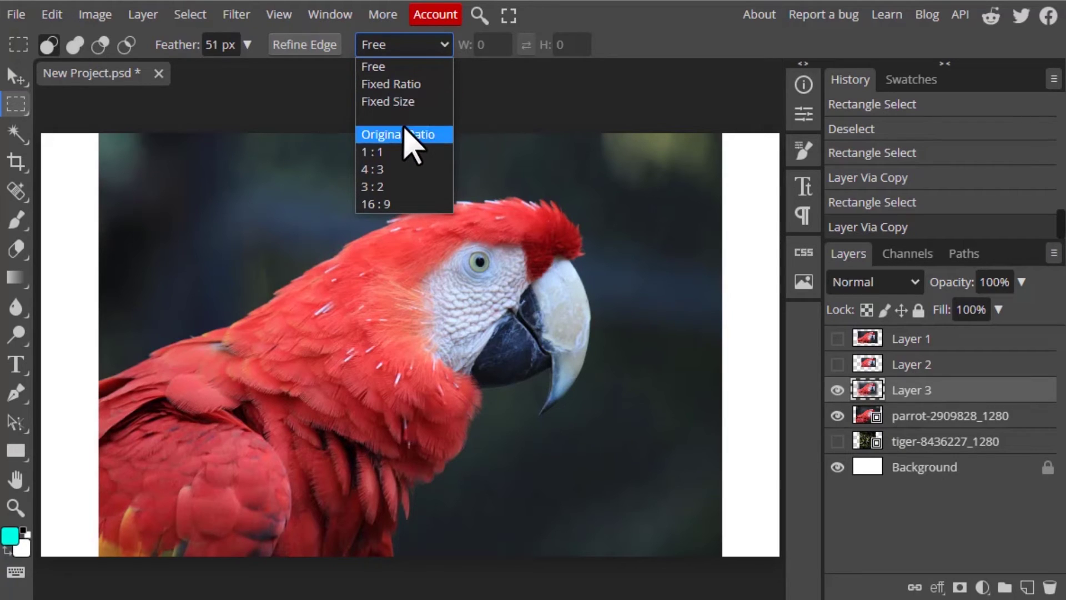
pyautogui.click(401, 68)
pyautogui.moveTo(179, 186); pyautogui.dragTo(534, 468)
pyautogui.moveTo(602, 365); pyautogui.dragTo(643, 473)
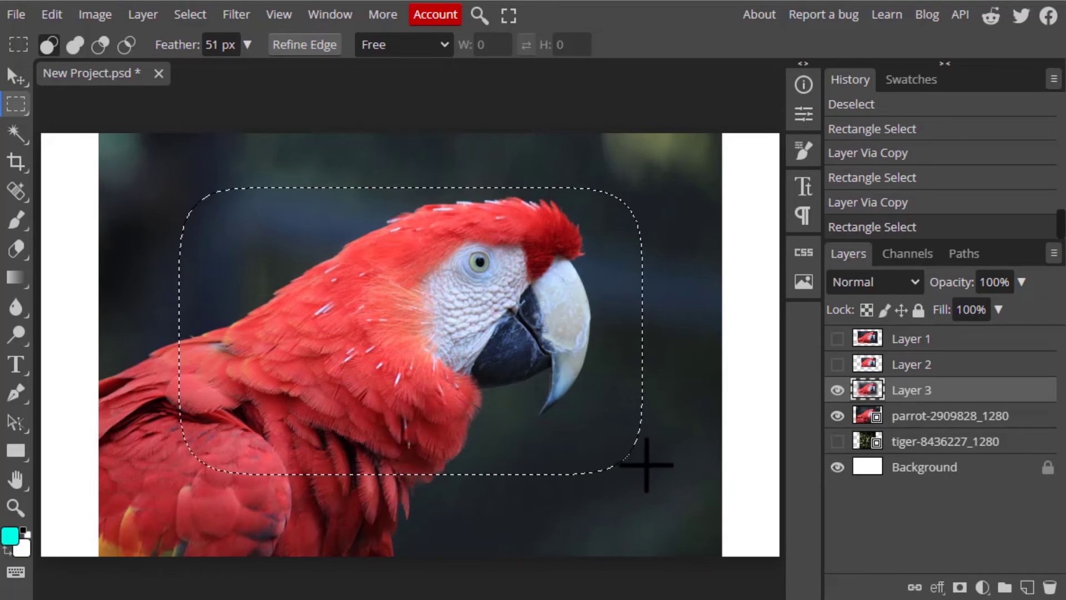
pyautogui.click(642, 464)
# Set feather to 0 px and Fixed Ratio to 2:1, then draw a 2:1 selection over the parrot.
pyautogui.click(248, 45)
pyautogui.moveTo(210, 75); pyautogui.dragTo(27, 66)
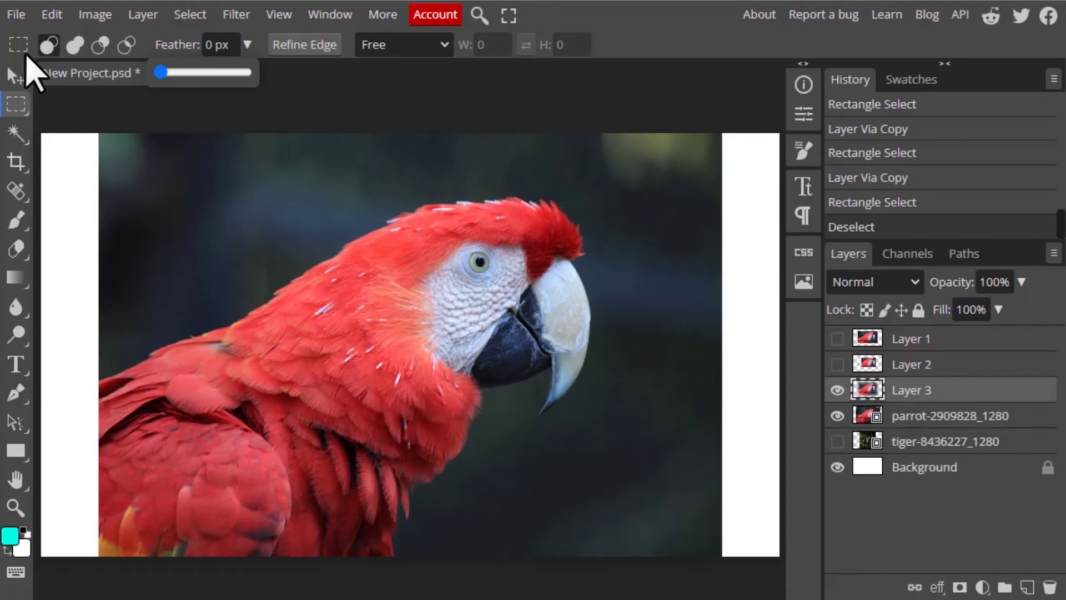
pyautogui.click(432, 51)
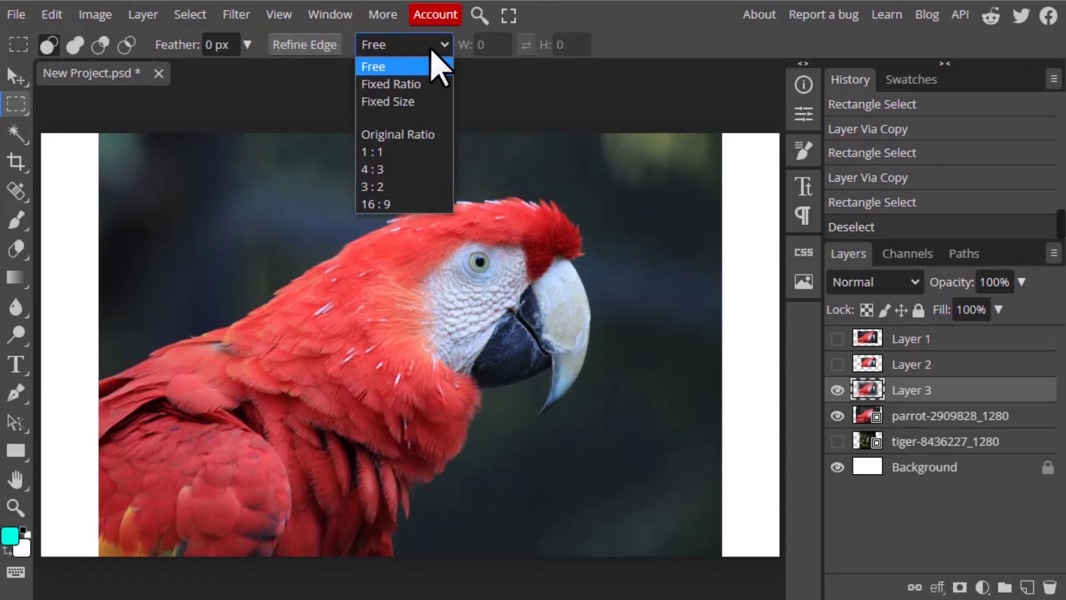
pyautogui.click(415, 86)
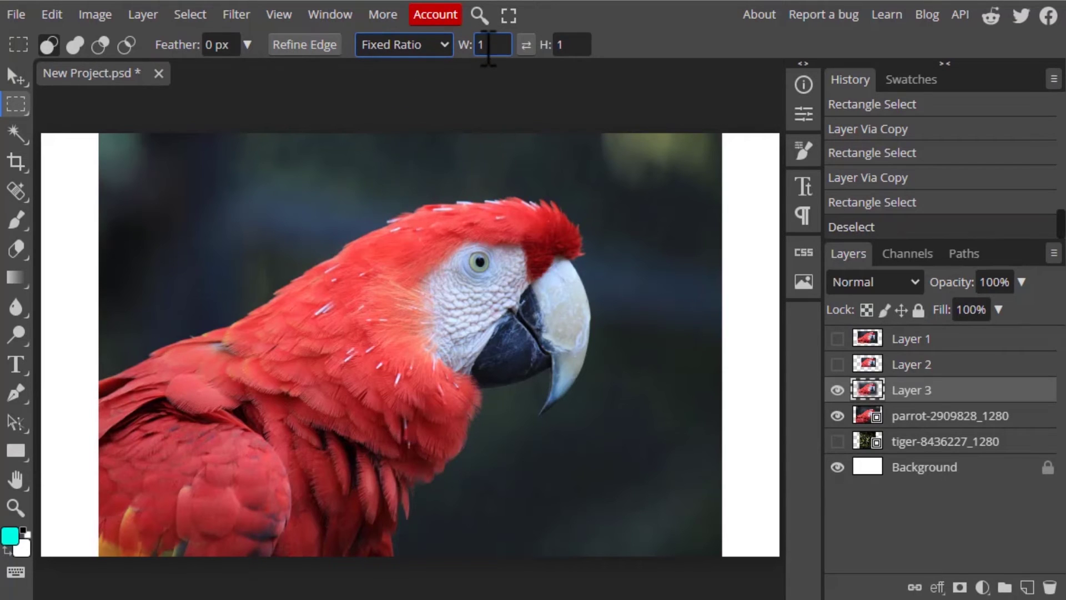
pyautogui.click(589, 43)
pyautogui.moveTo(176, 189); pyautogui.dragTo(322, 336)
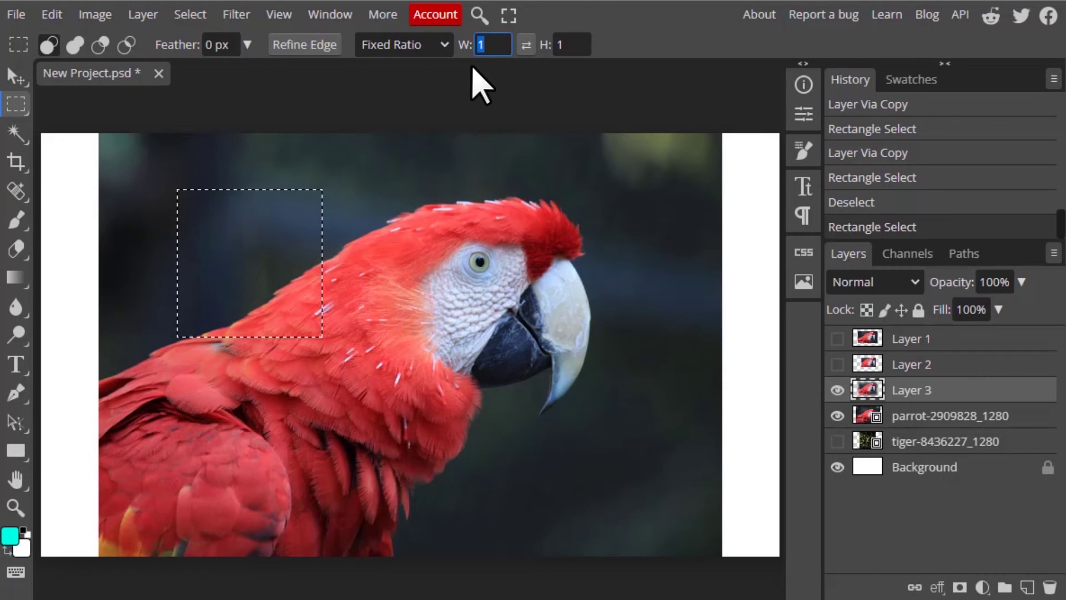
pyautogui.click(483, 186)
pyautogui.moveTo(171, 176); pyautogui.dragTo(640, 353)
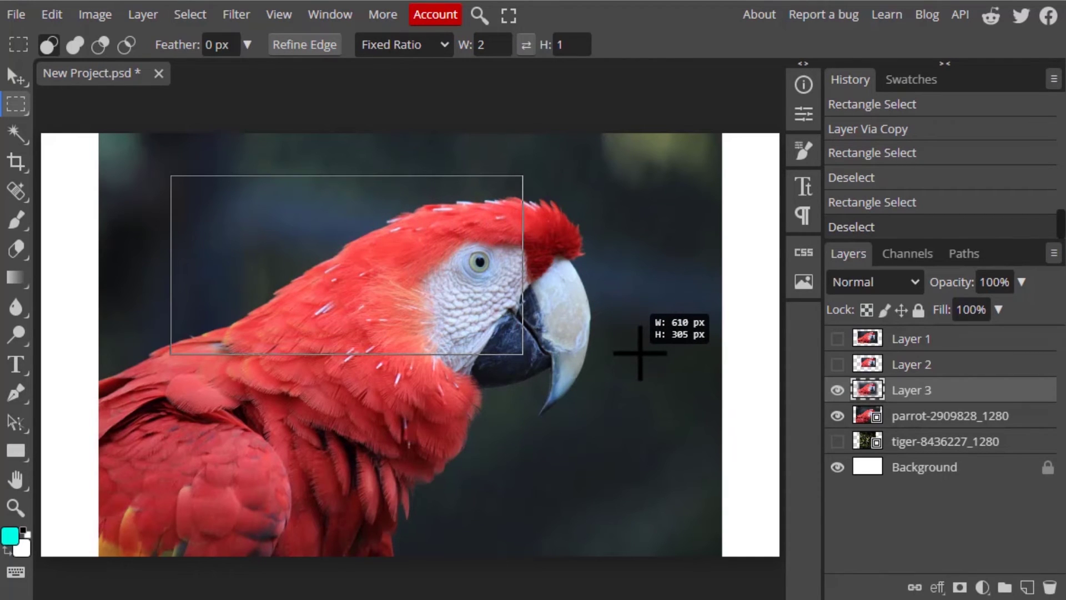
pyautogui.moveTo(640, 353); pyautogui.dragTo(566, 324)
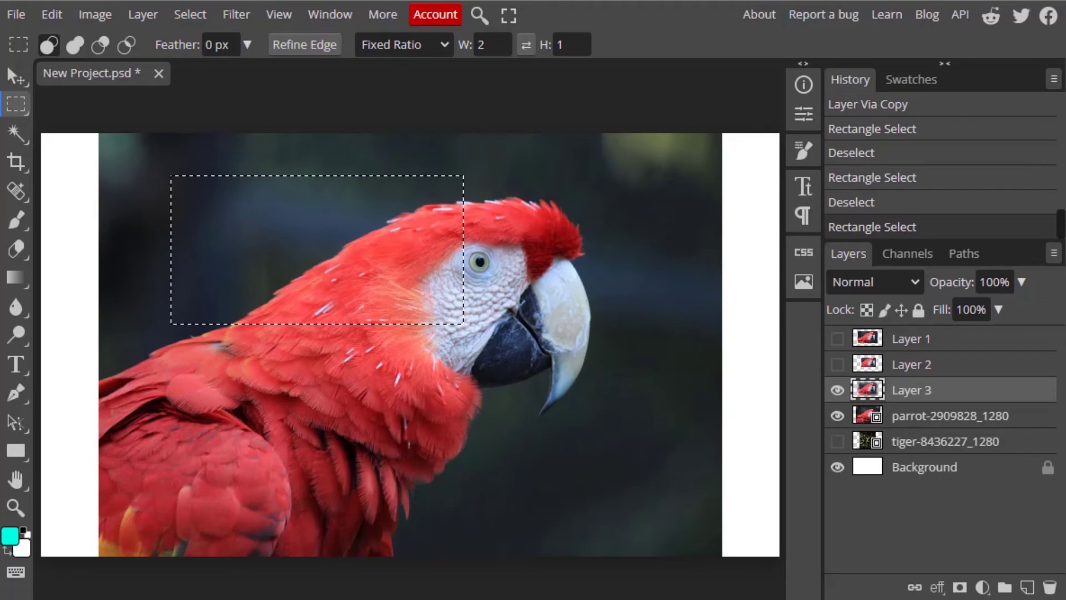
pyautogui.click(420, 48)
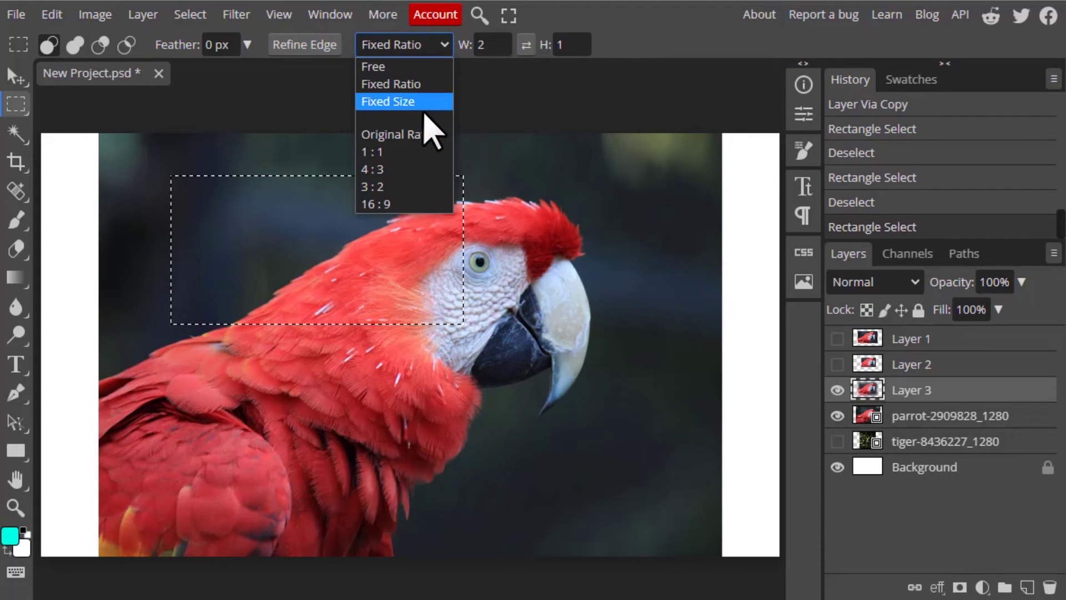
# Switch to Fixed Size 100 × 100 px and place a square selection on the parrot's face feathers.
pyautogui.click(427, 101)
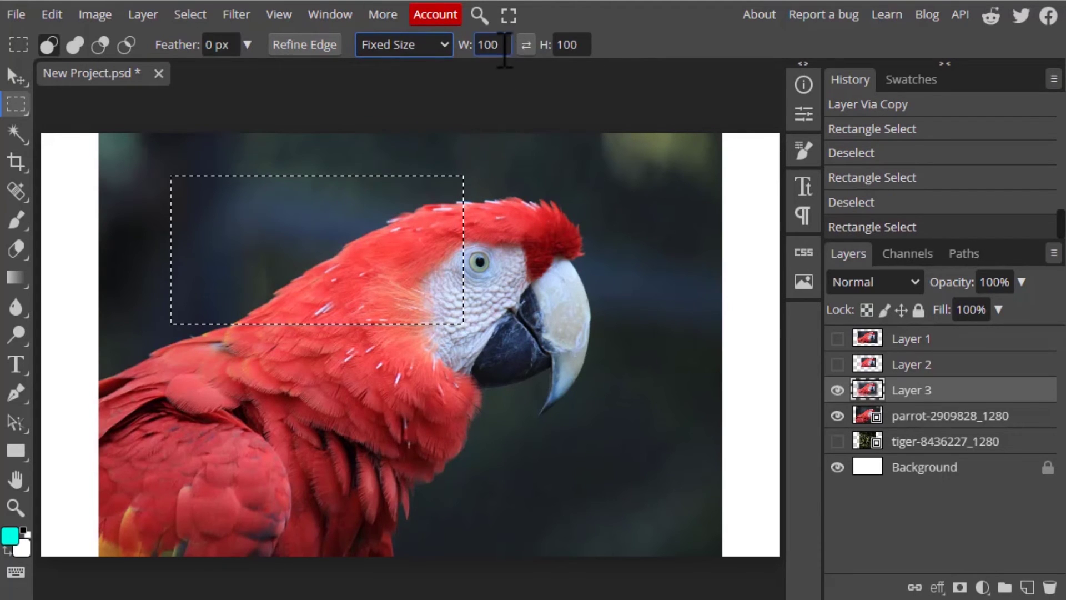
pyautogui.click(294, 189)
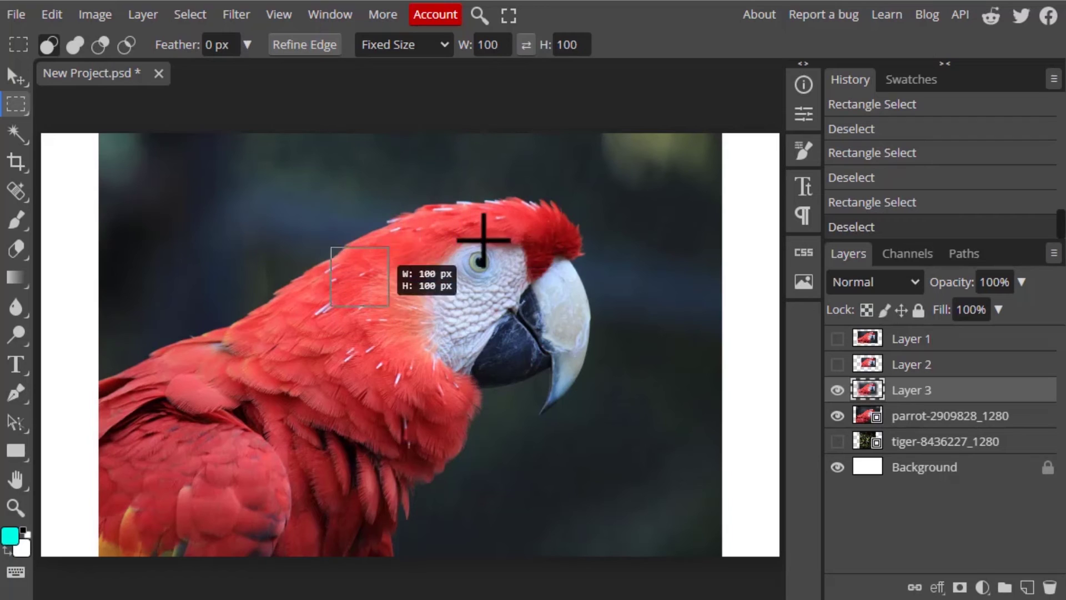
pyautogui.click(412, 304)
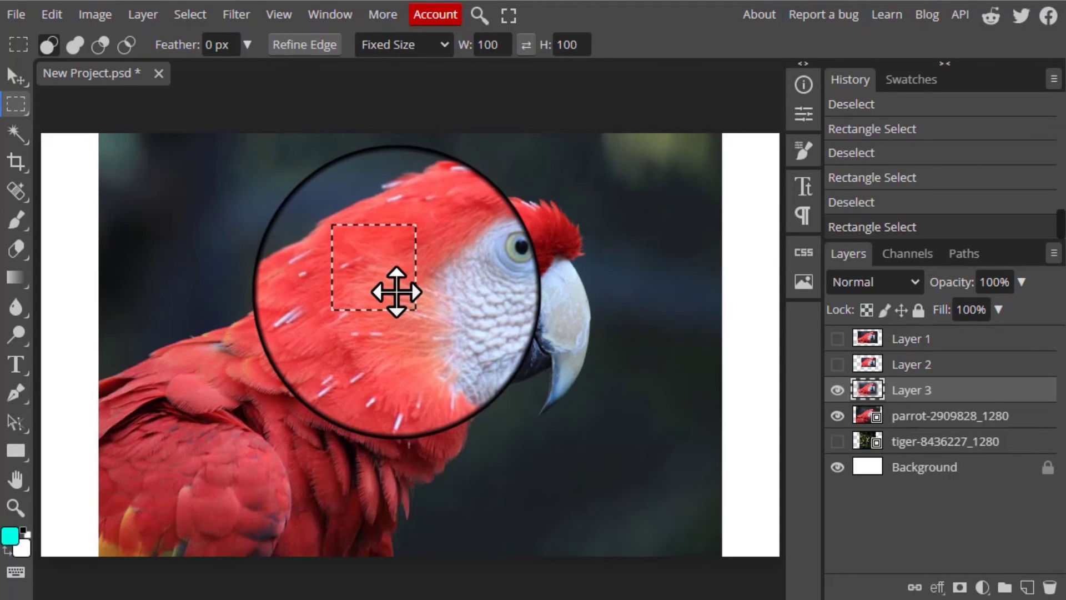
pyautogui.click(441, 45)
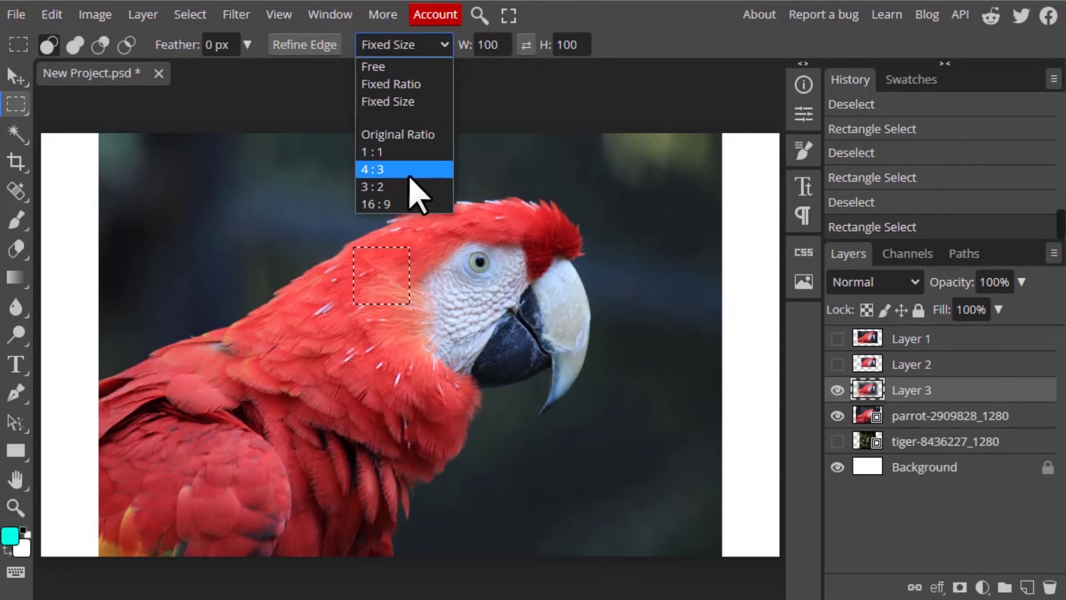
# Use Original Ratio selections, confirm the image is 1280 × 720 in Image Size, and clear the trial selections.
pyautogui.click(423, 135)
pyautogui.moveTo(159, 168); pyautogui.dragTo(607, 447)
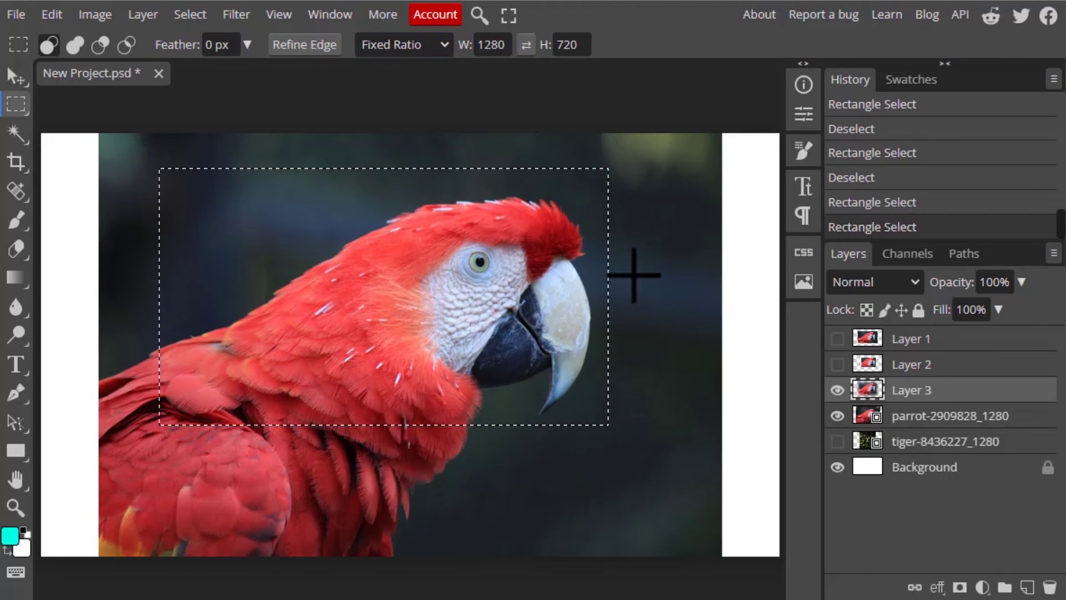
pyautogui.click(631, 276)
pyautogui.click(95, 17)
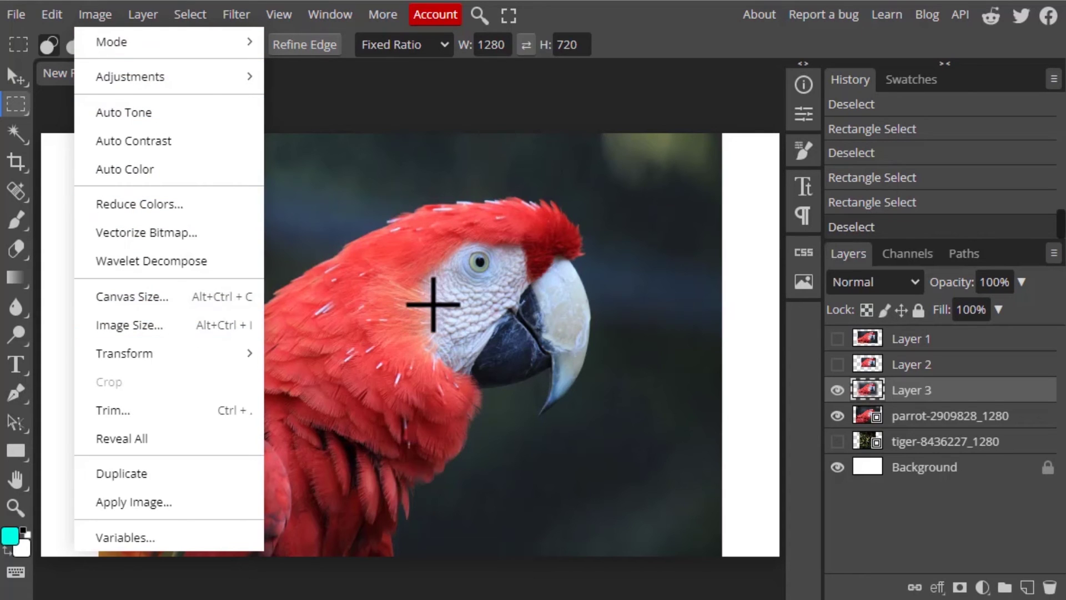
pyautogui.click(229, 325)
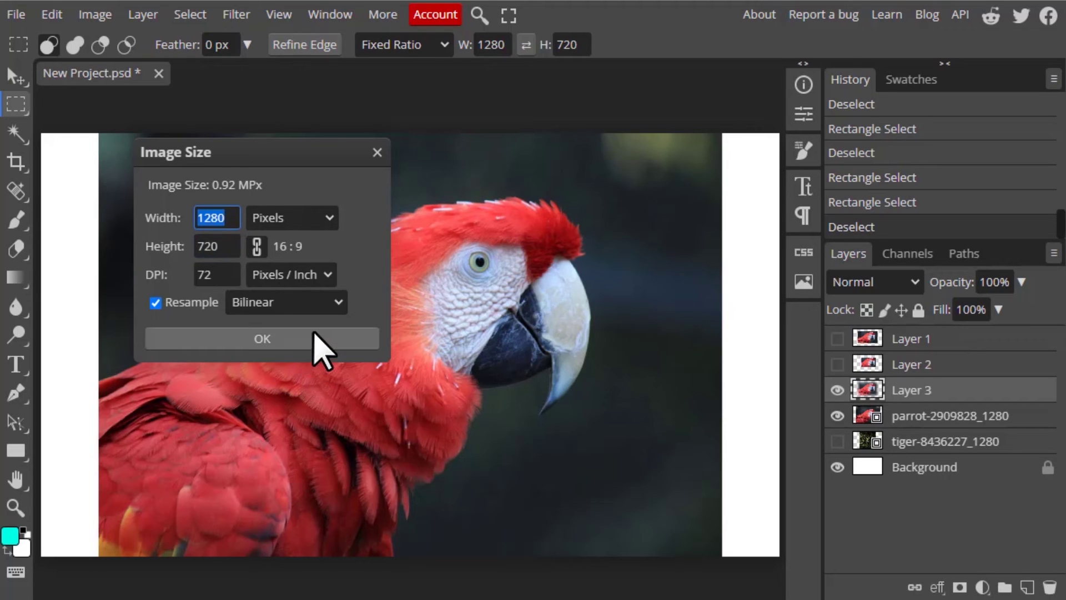
pyautogui.click(377, 154)
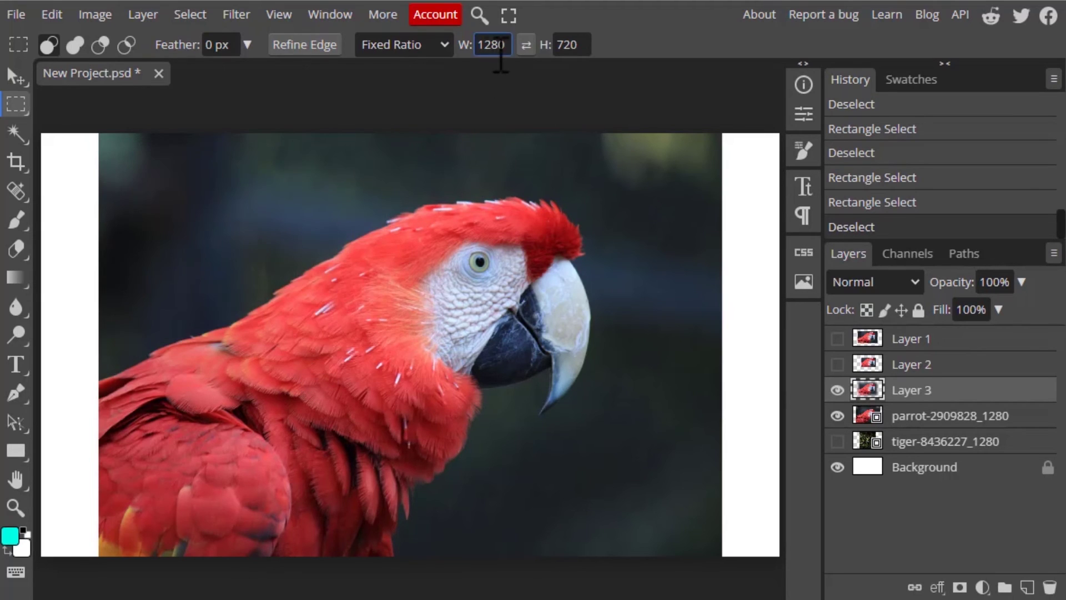
pyautogui.moveTo(182, 205); pyautogui.dragTo(721, 416)
pyautogui.click(402, 194)
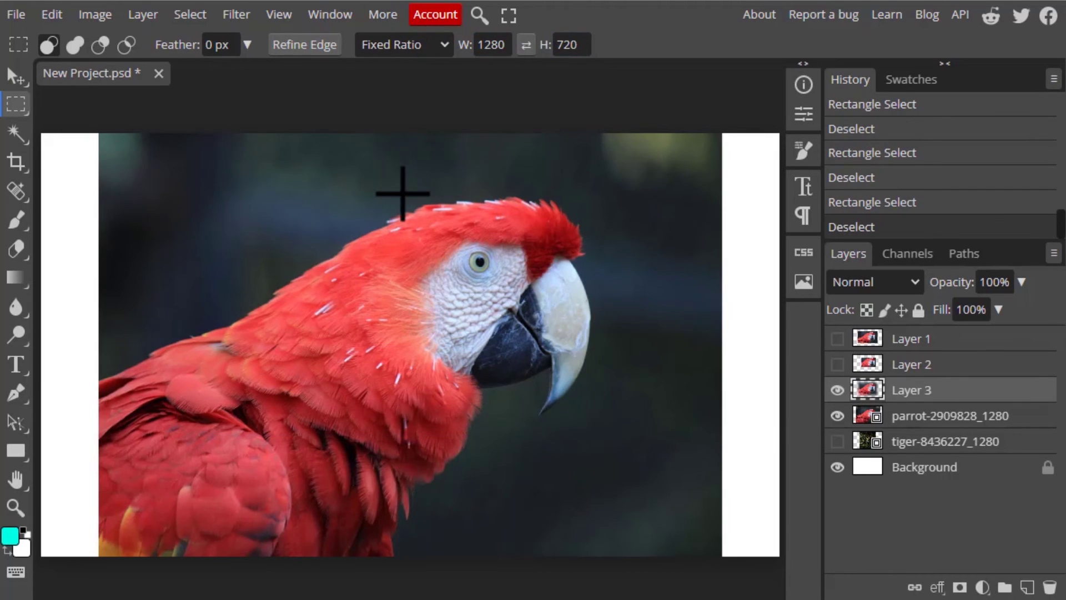
pyautogui.click(433, 50)
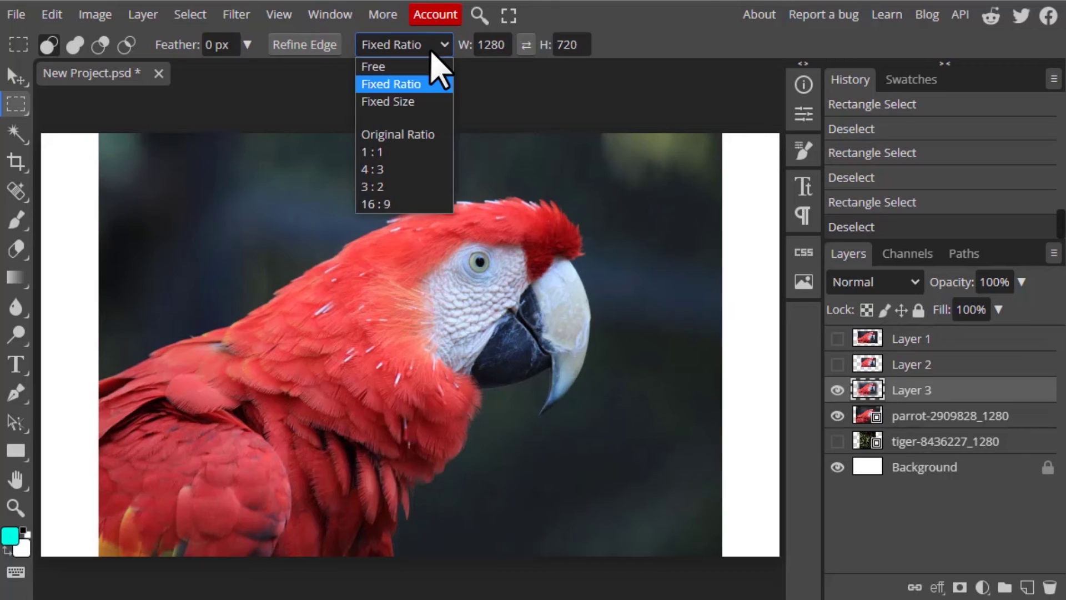
# Draw trial selections with the 1:1 and then 4:3 preset ratios over the parrot's head and neck.
pyautogui.click(388, 152)
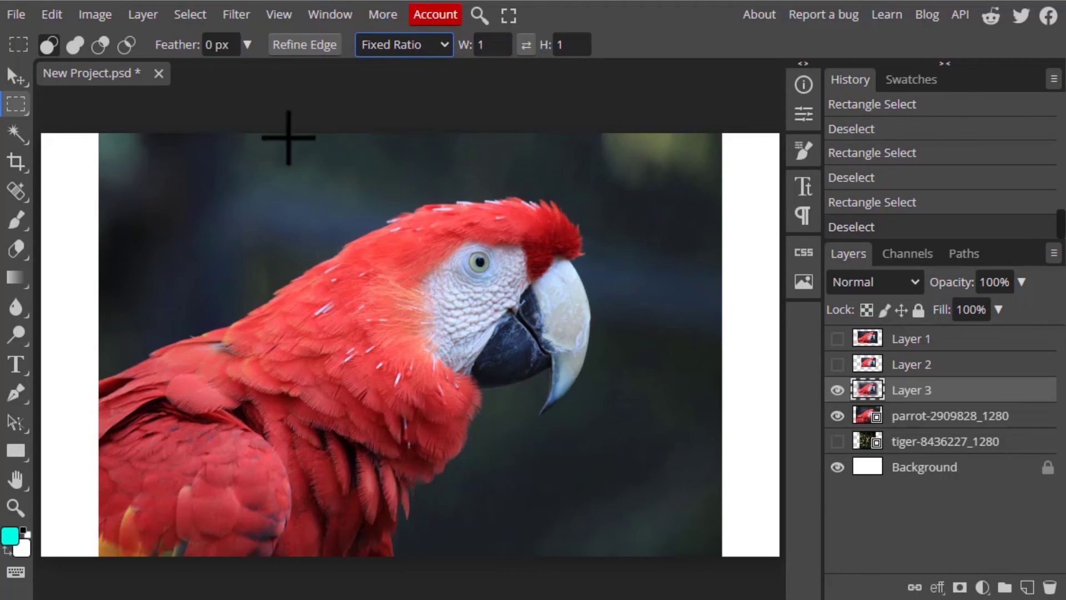
pyautogui.moveTo(266, 144); pyautogui.dragTo(463, 344)
pyautogui.click(436, 50)
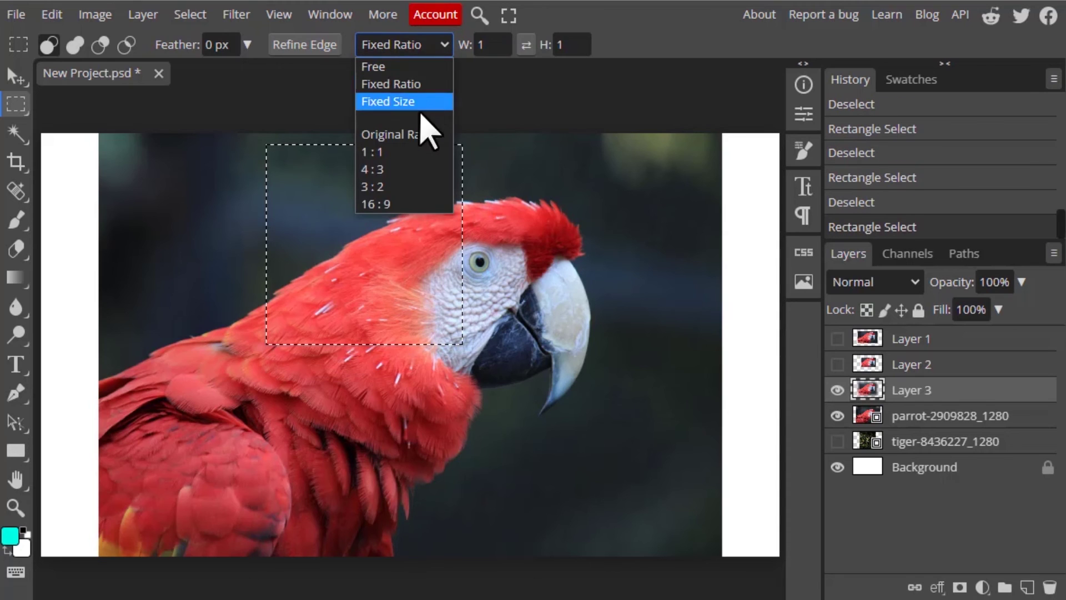
pyautogui.click(408, 170)
pyautogui.moveTo(303, 227); pyautogui.dragTo(388, 333)
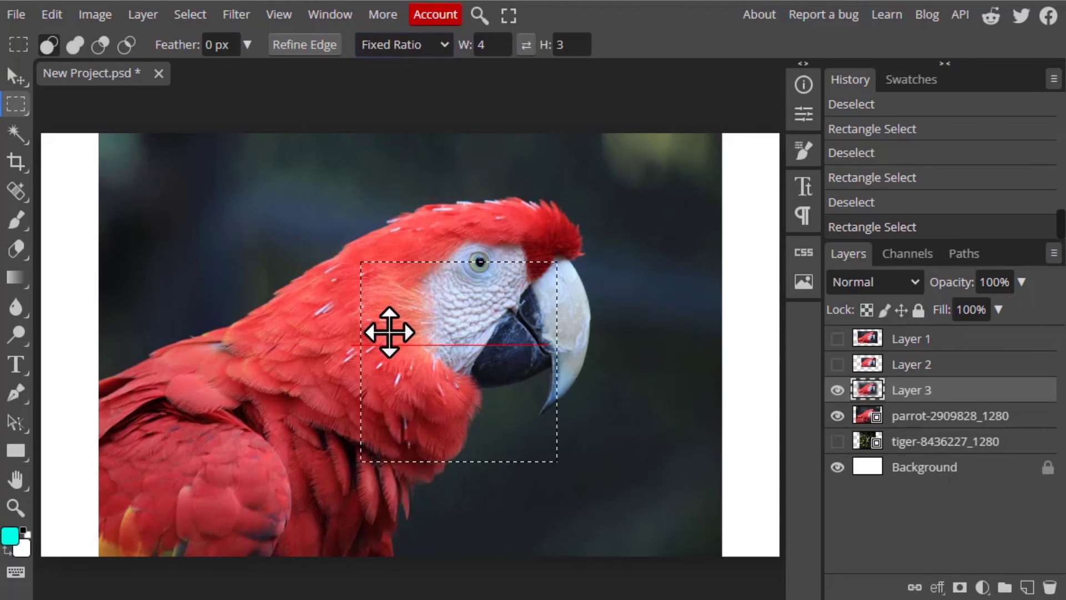
pyautogui.click(198, 219)
pyautogui.moveTo(216, 185); pyautogui.dragTo(588, 410)
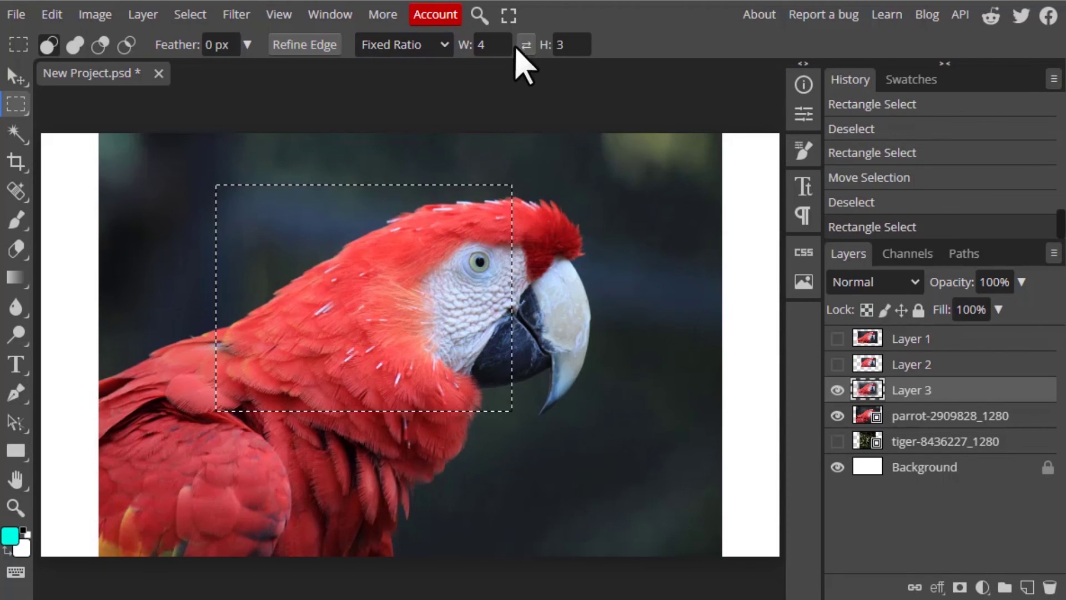
# Draw a 3:2 selection, then finish with a 16:9 selection around the parrot's head and chest.
pyautogui.click(429, 50)
pyautogui.click(392, 185)
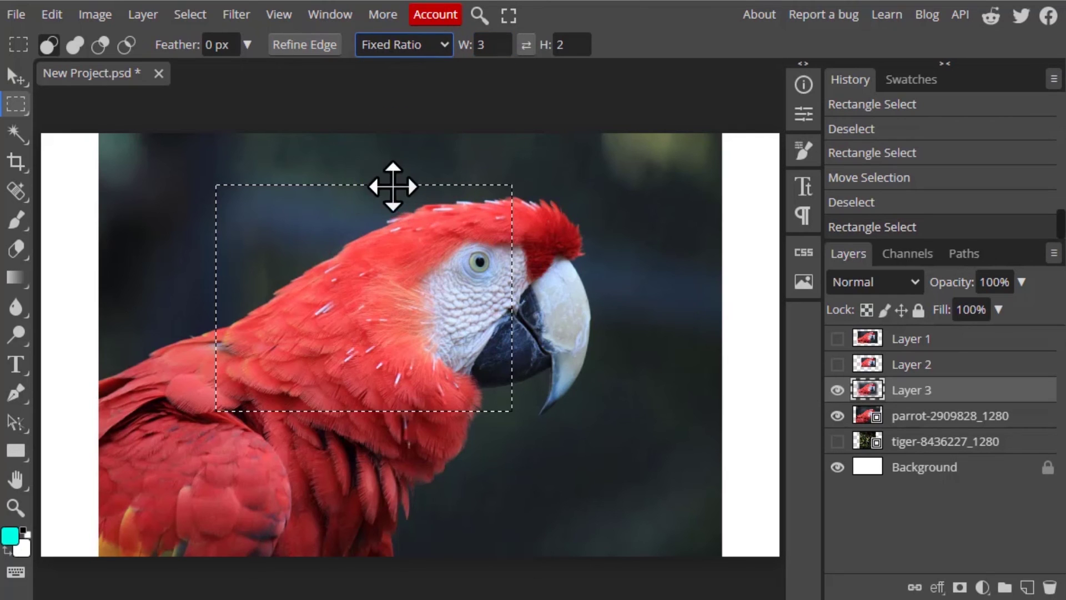
pyautogui.moveTo(359, 140); pyautogui.dragTo(571, 305)
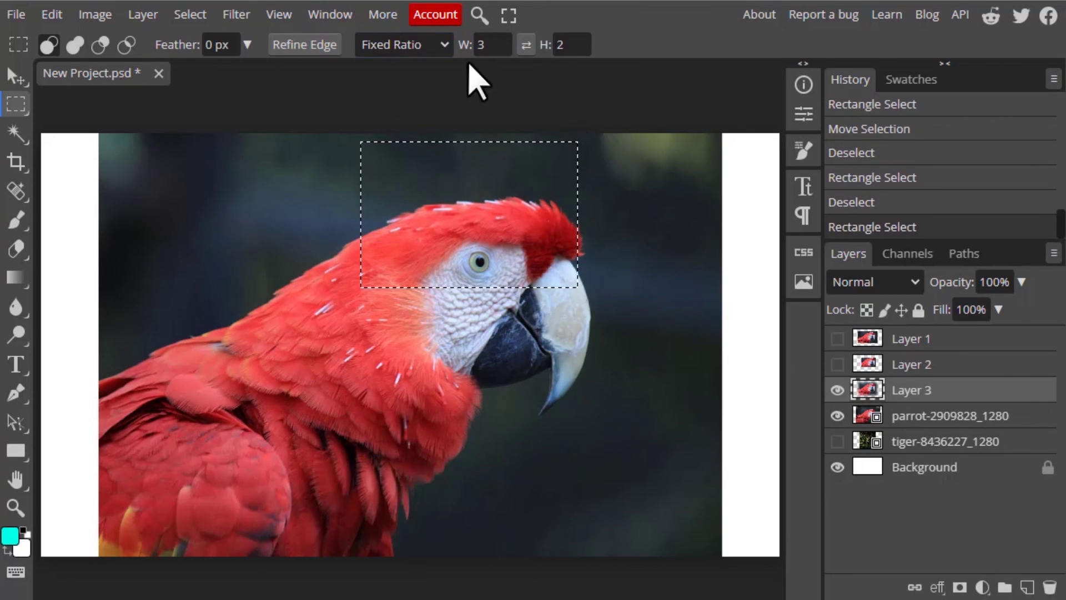
pyautogui.click(439, 39)
pyautogui.click(388, 204)
pyautogui.moveTo(171, 192); pyautogui.dragTo(577, 484)
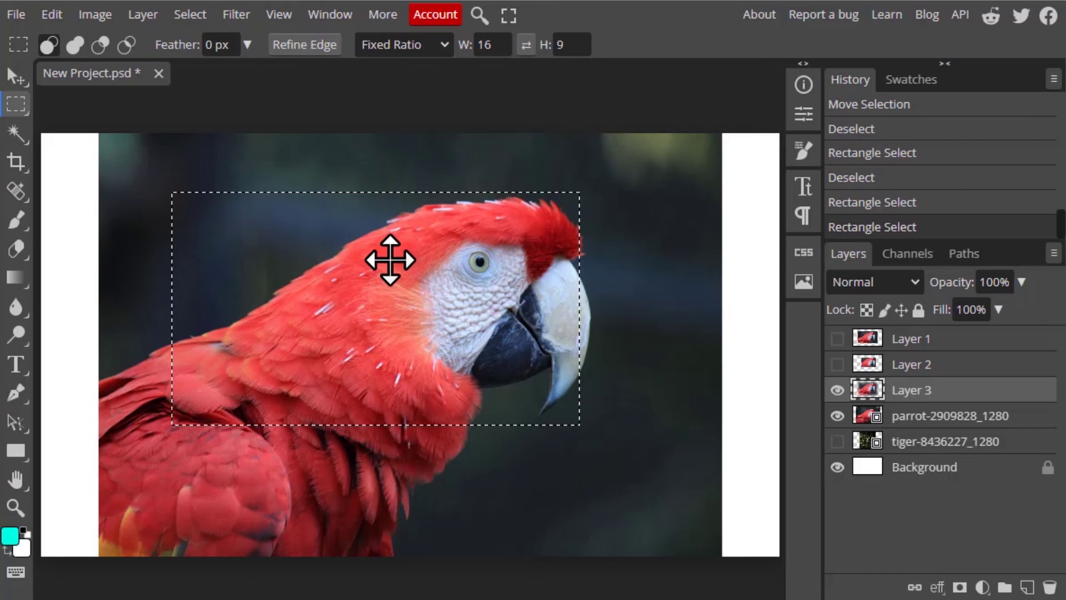
pyautogui.rightClick(12, 109)
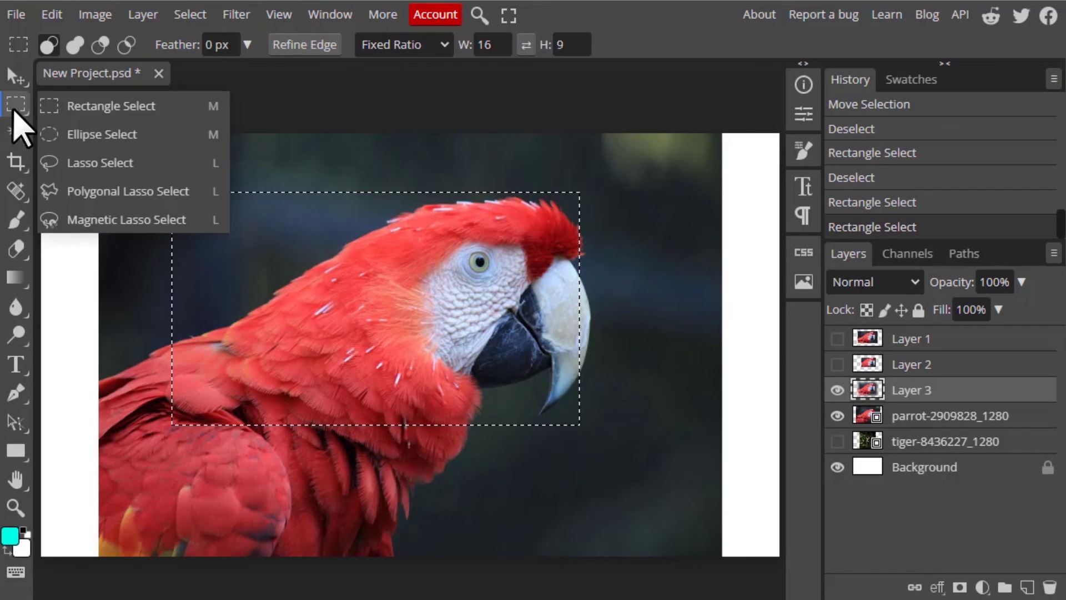
# Switch to Ellipse Select, draw an ellipse around the parrot's head, shift it up-right, then clear it.
pyautogui.click(91, 140)
pyautogui.hotkey('ctrl', 'd')
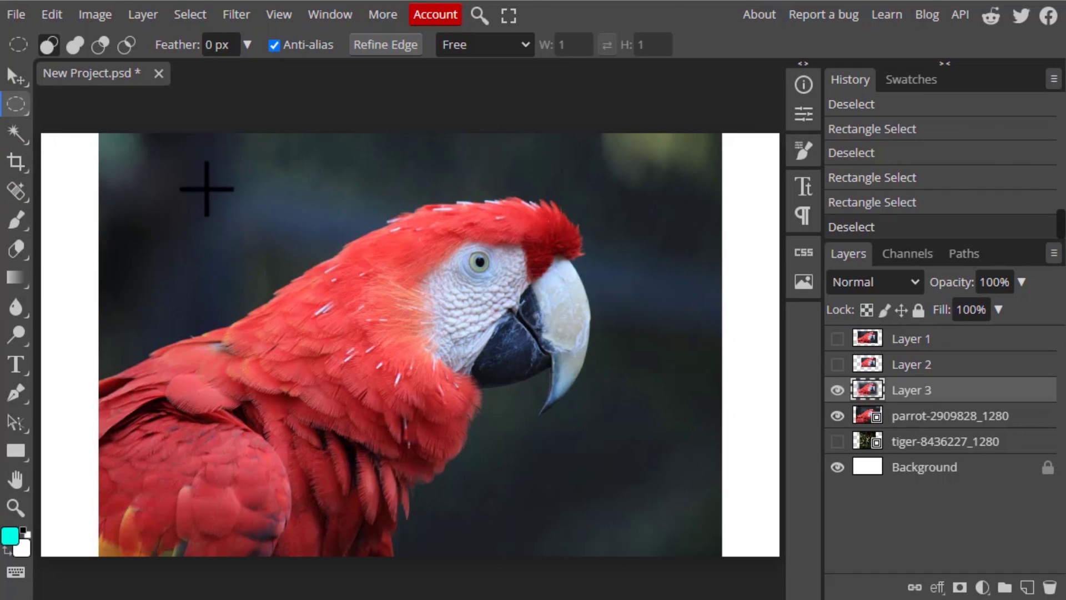
pyautogui.moveTo(201, 187); pyautogui.dragTo(530, 521)
pyautogui.moveTo(483, 488); pyautogui.dragTo(613, 381)
pyautogui.click(613, 381)
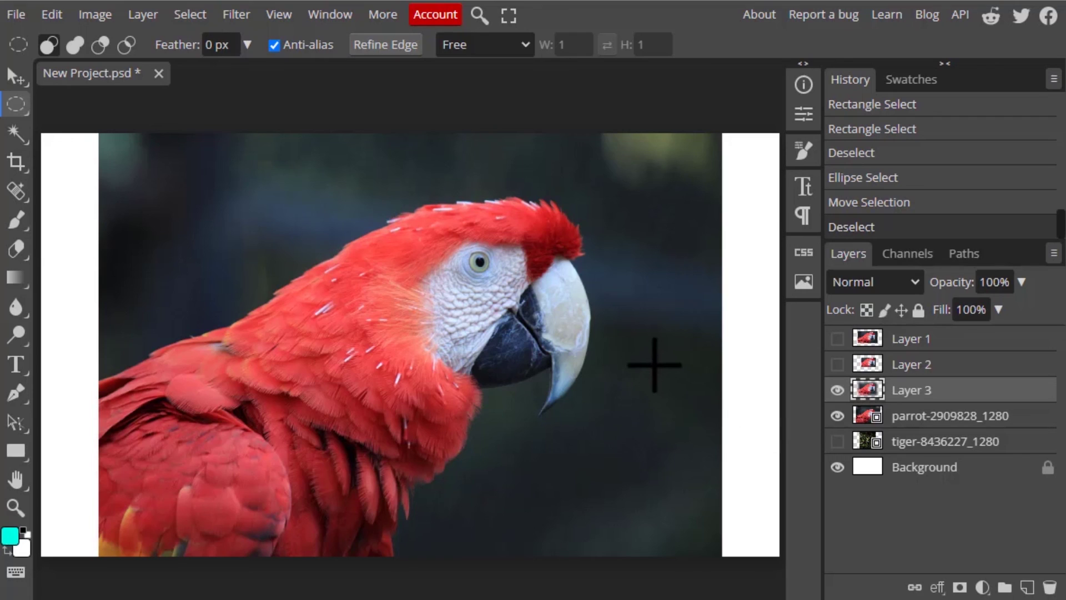